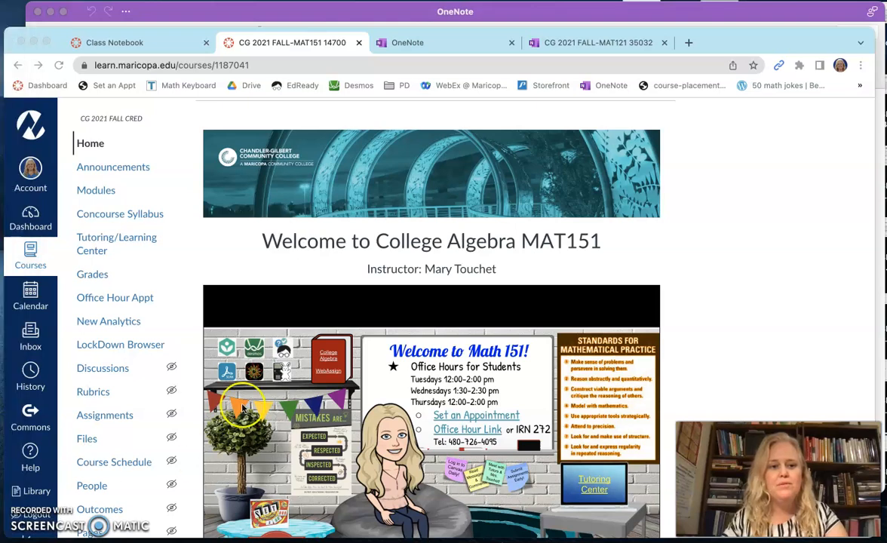
In the course's settings, filter the external apps by "one" and open the OneNote Class Notebook app's details.
scroll(129, 352, down, 5)
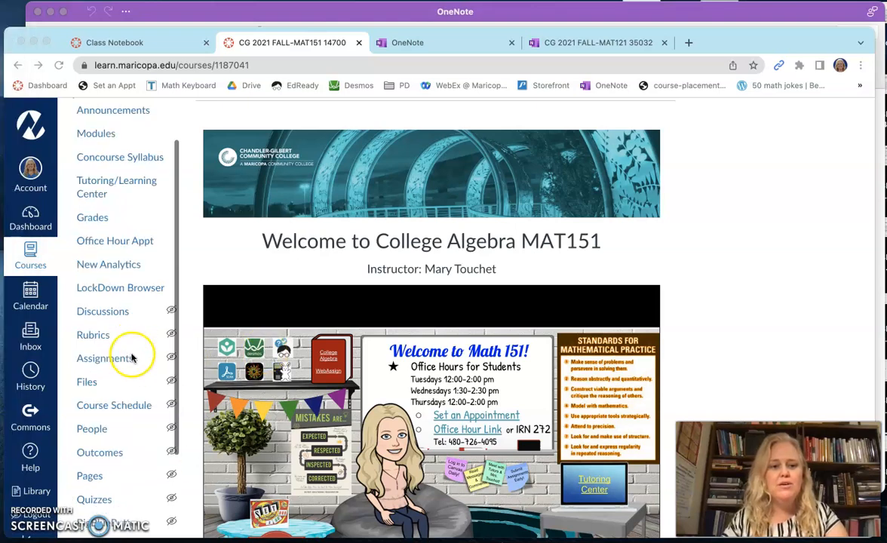
click(99, 480)
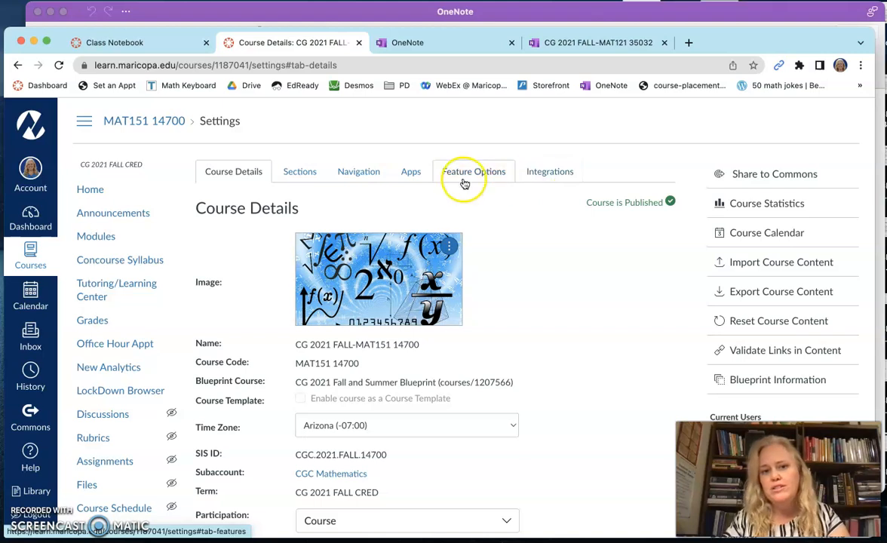
click(412, 173)
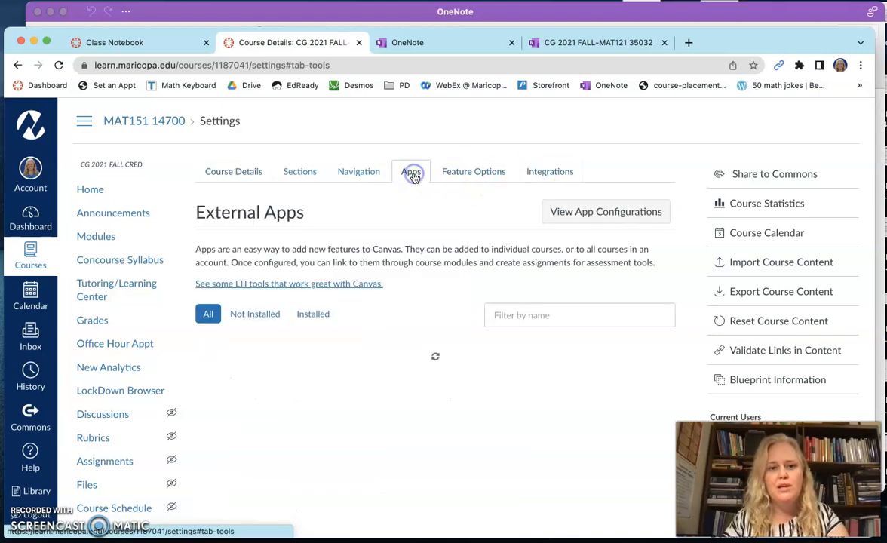
click(516, 314)
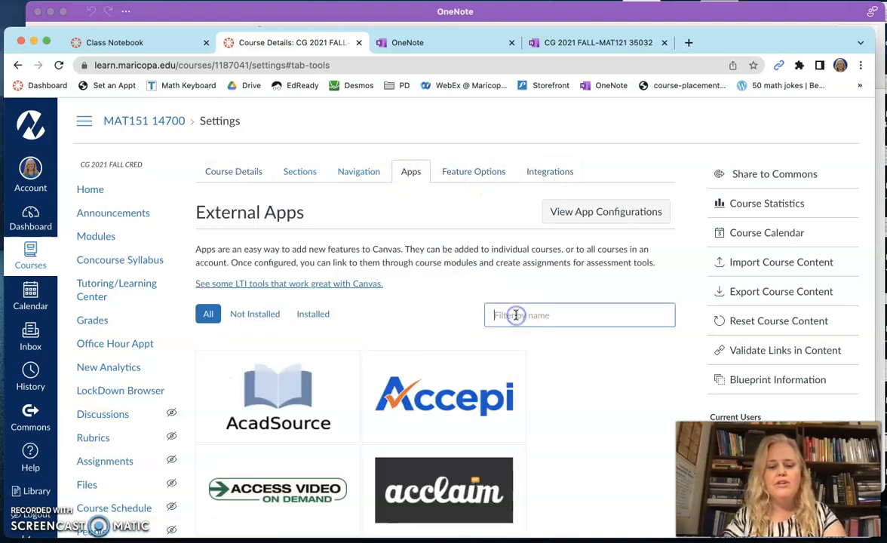
text(one)
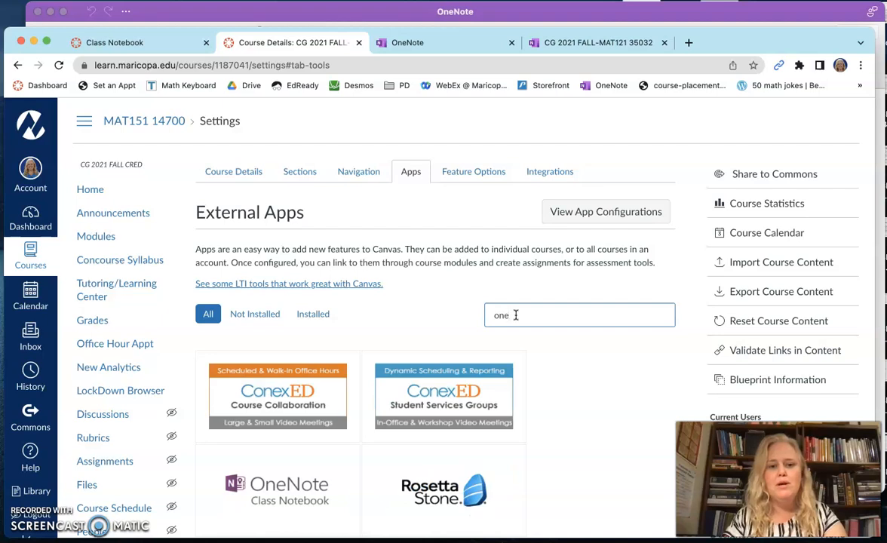
click(280, 490)
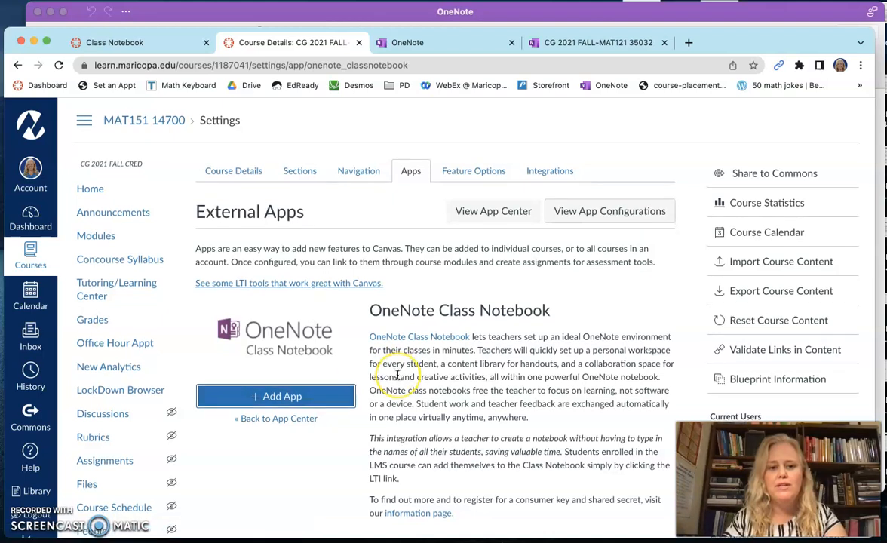
Open the app description's information page in a new browser tab and switch to it.
scroll(396, 369, down, 2)
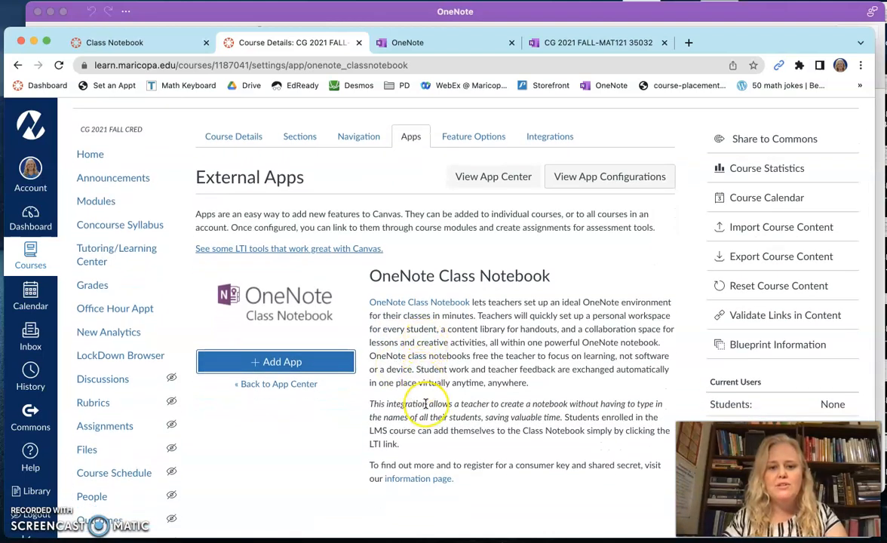
click(422, 481)
right_click(423, 483)
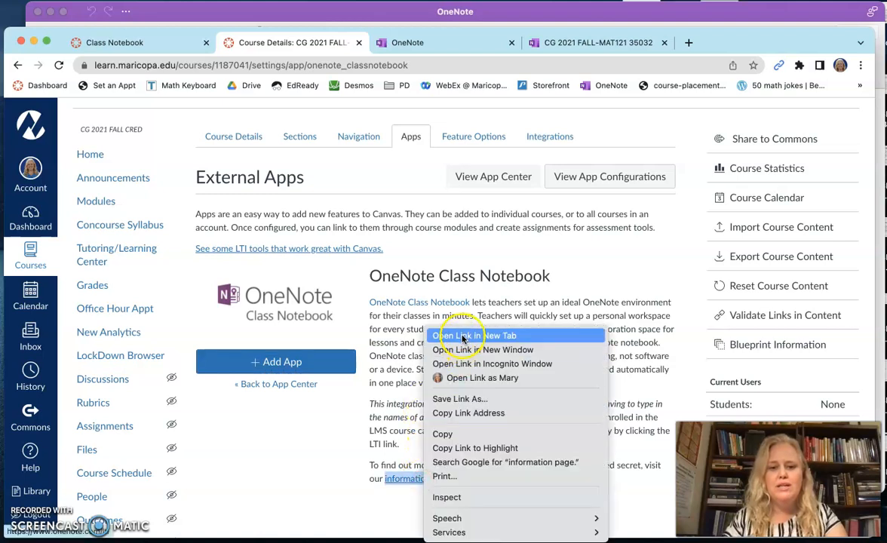
click(441, 311)
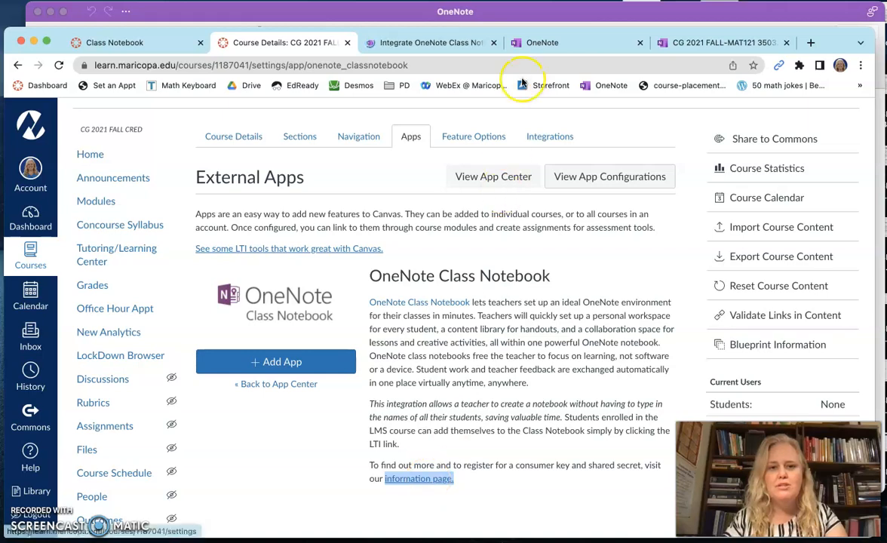
click(457, 45)
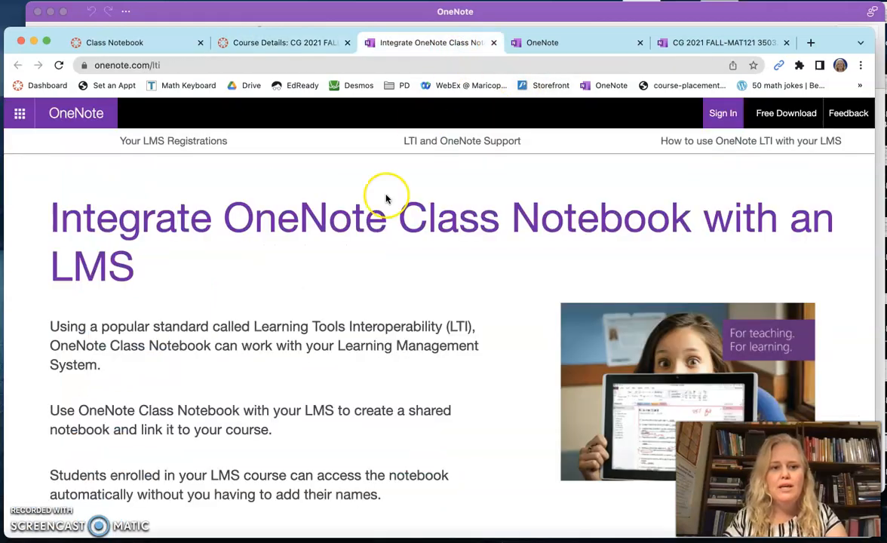
Sign in to the OneNote LTI site and open the configuration details of the existing Canvas registration.
scroll(371, 226, down, 5)
scroll(373, 229, down, 4)
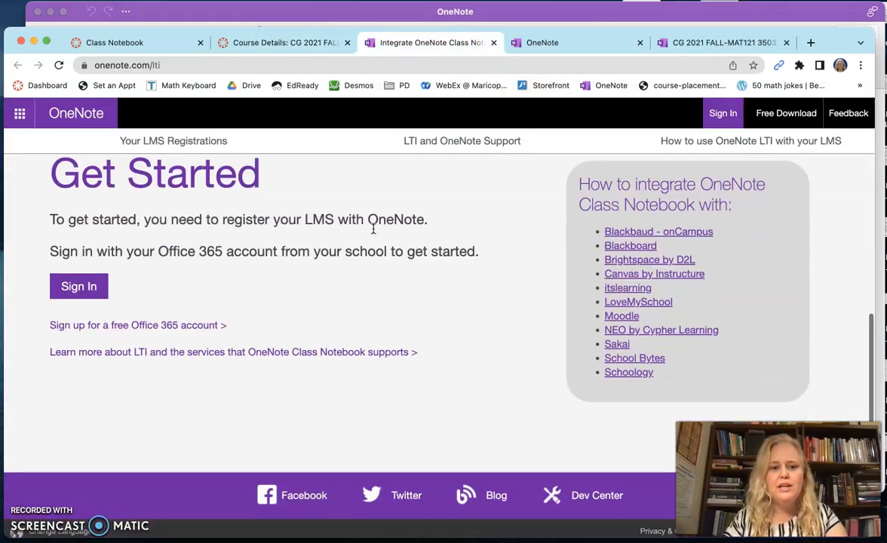
scroll(372, 228, up, 2)
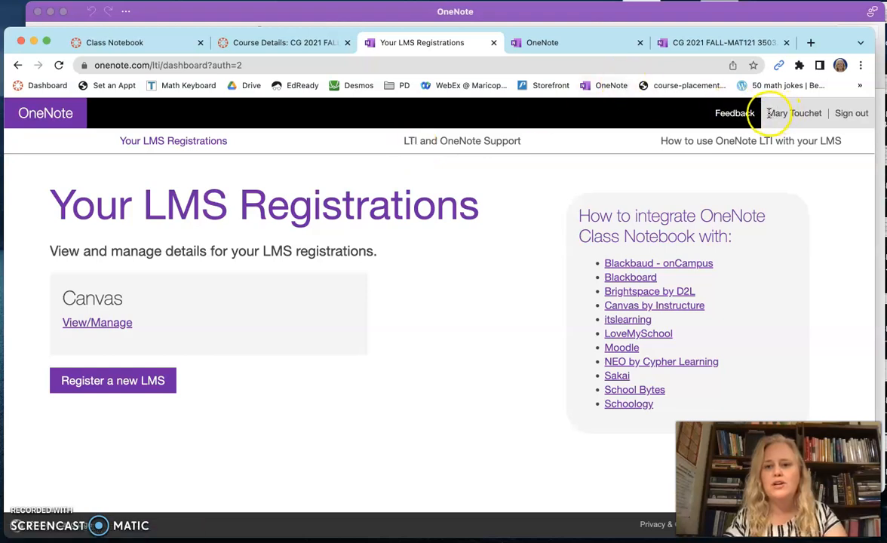
click(116, 324)
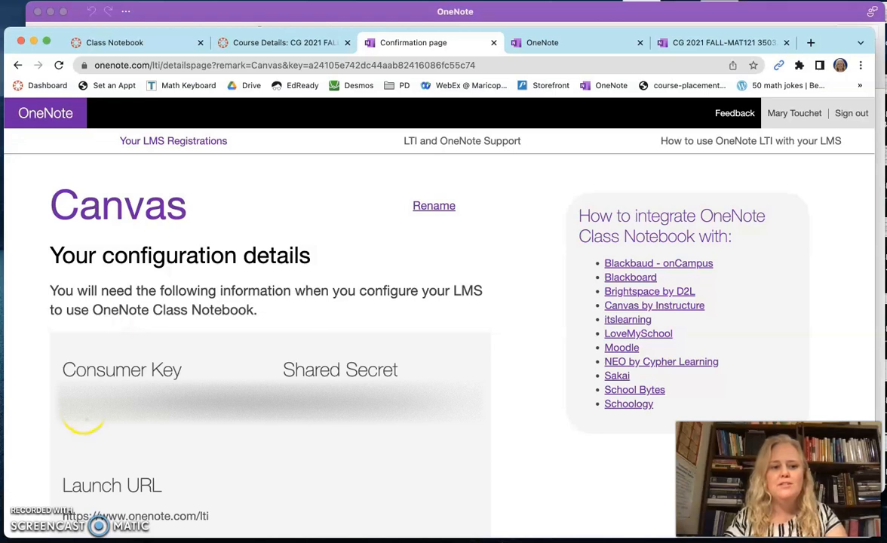
Copy the registration's consumer key and paste it into the Consumer Key field for adding the OneNote Class Notebook app in Canvas.
double_click(74, 403)
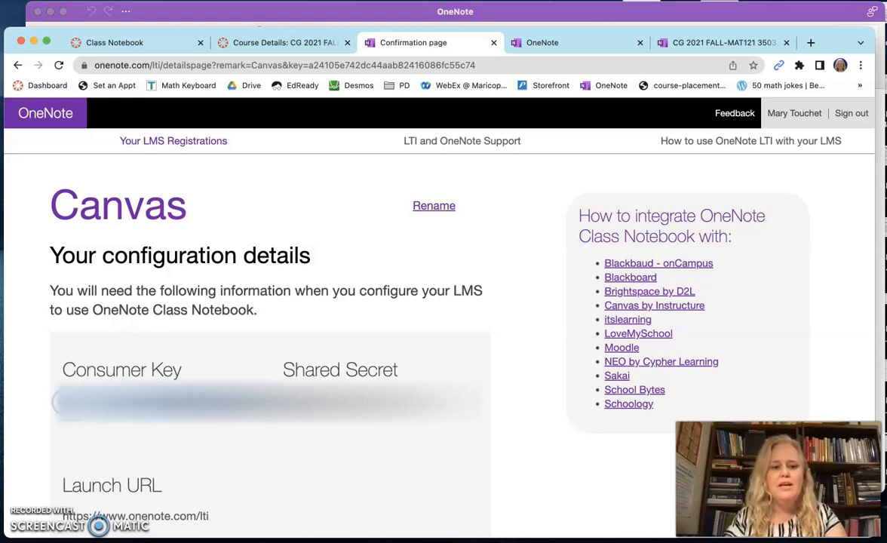
click(261, 43)
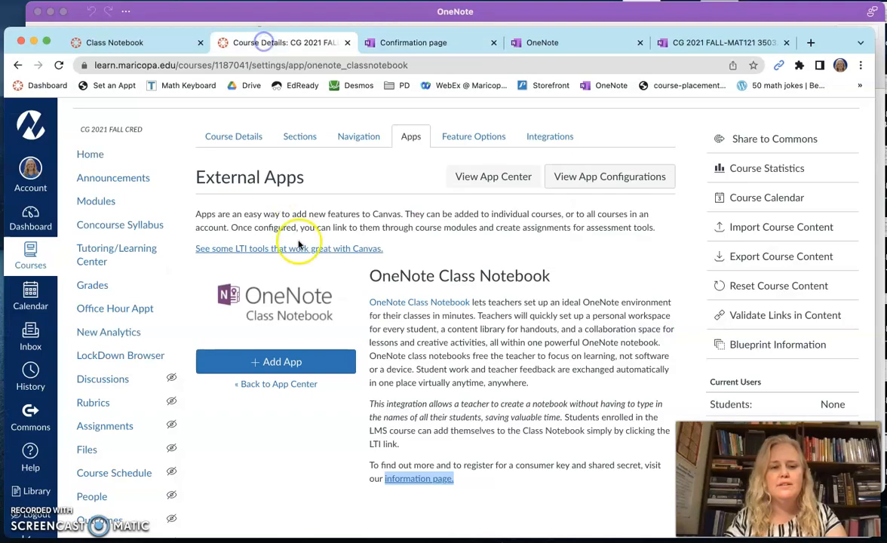
click(292, 362)
click(366, 319)
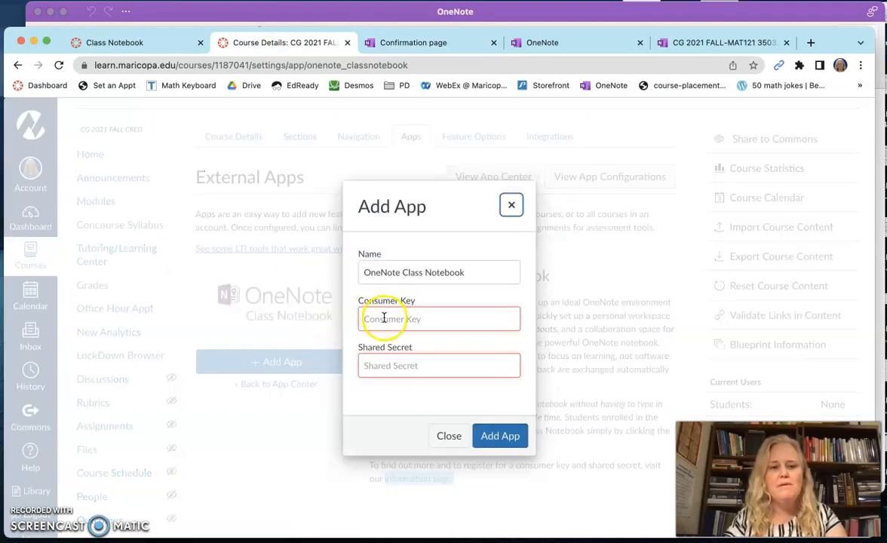
key(super+v)
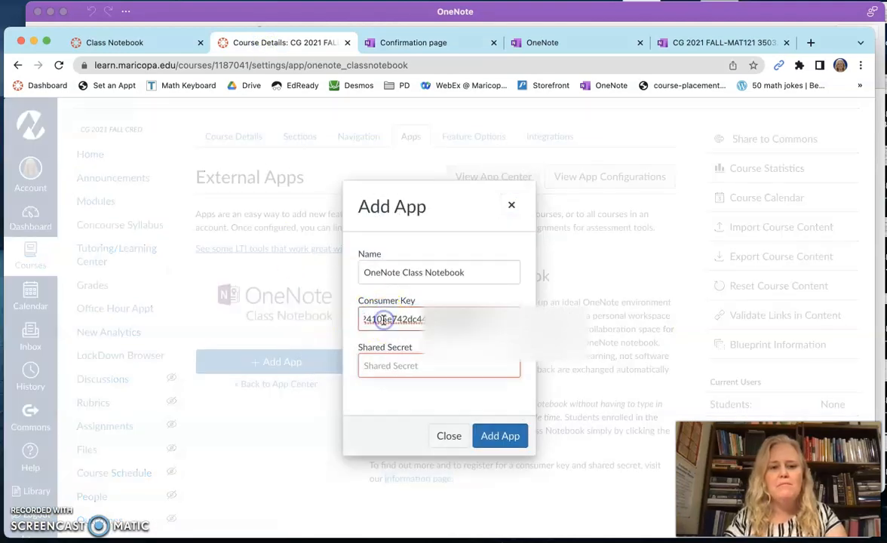
Copy the shared secret from the registration details into the app's Shared Secret field and add the app to the course.
click(436, 42)
double_click(332, 402)
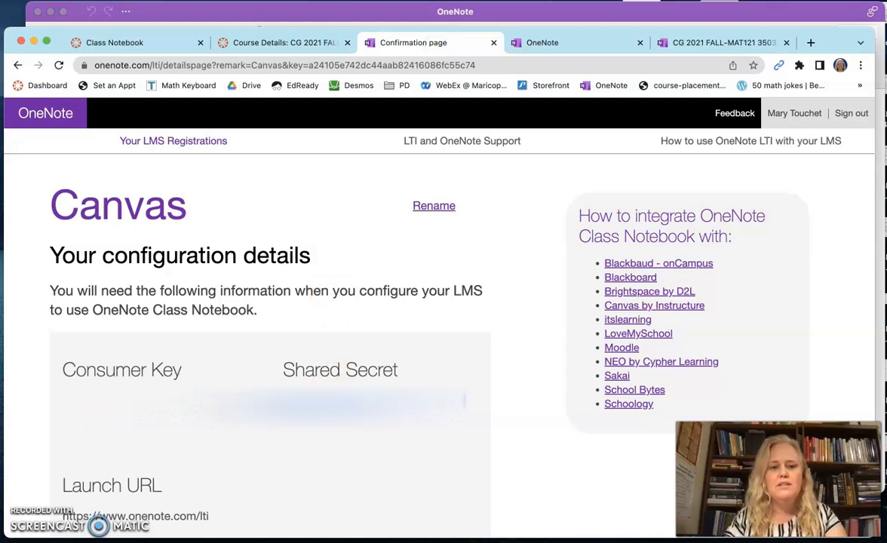
click(287, 42)
click(375, 366)
key(ctrl+v)
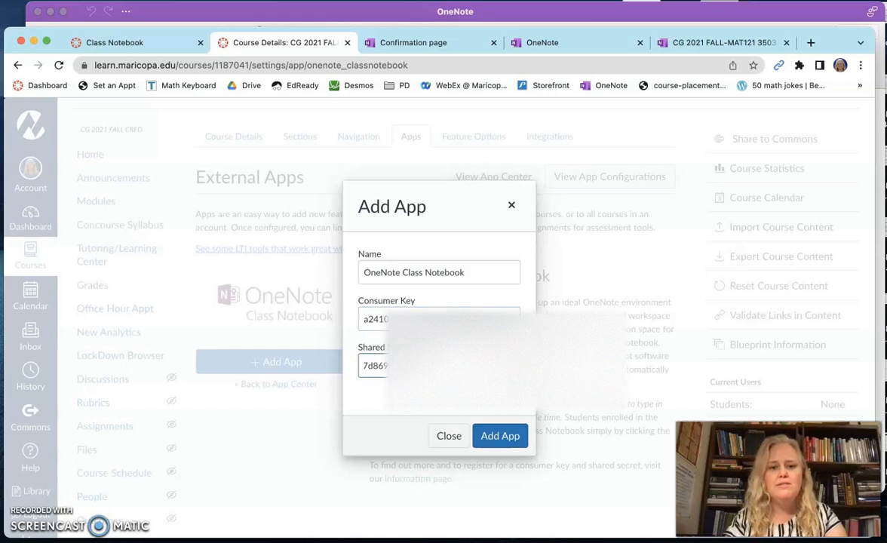
click(511, 431)
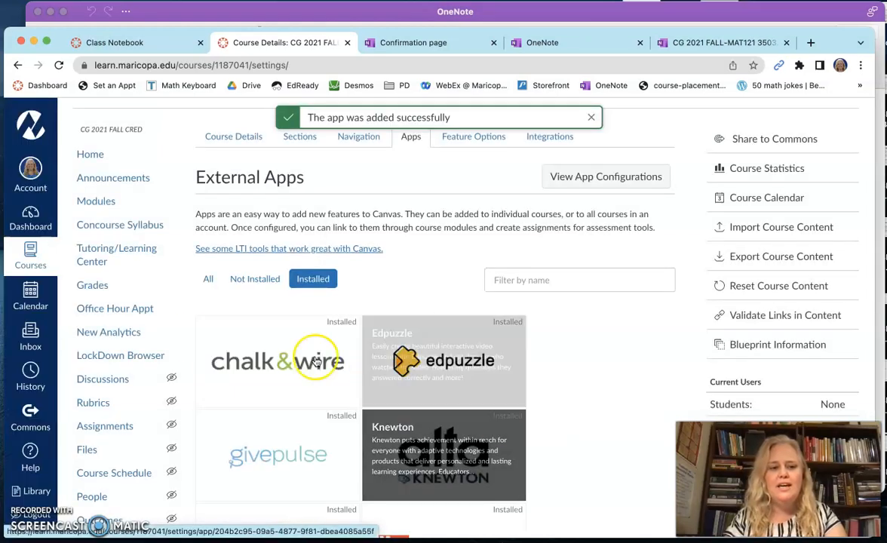
Open the course's navigation settings and reload the page to refresh the list of course links.
scroll(163, 332, down, 5)
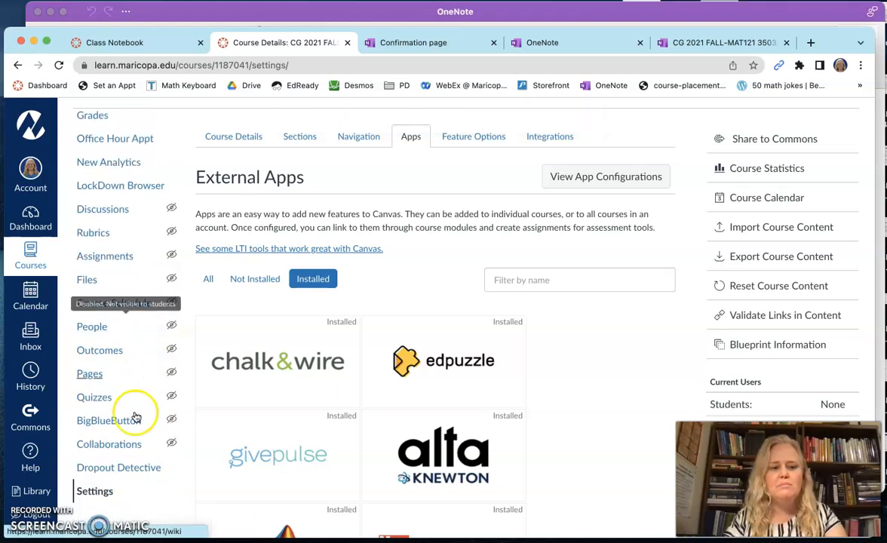
scroll(132, 412, up, 5)
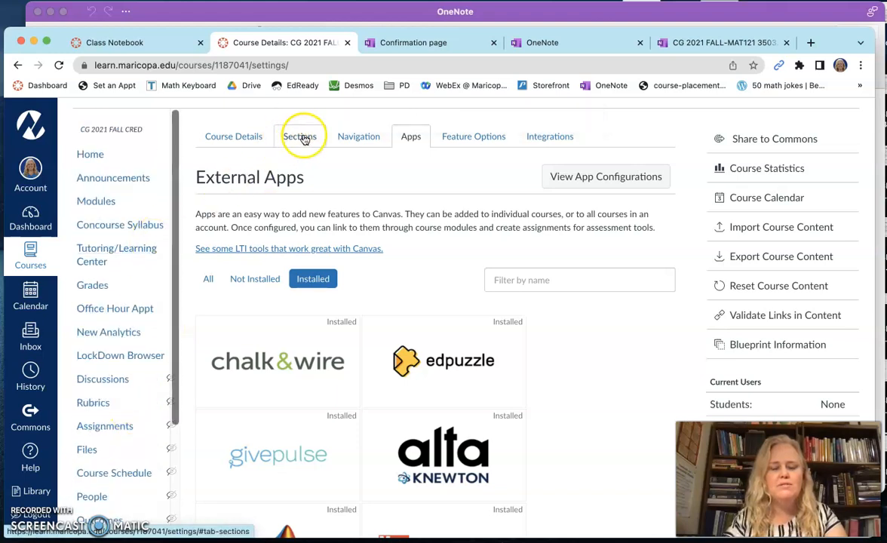
click(356, 136)
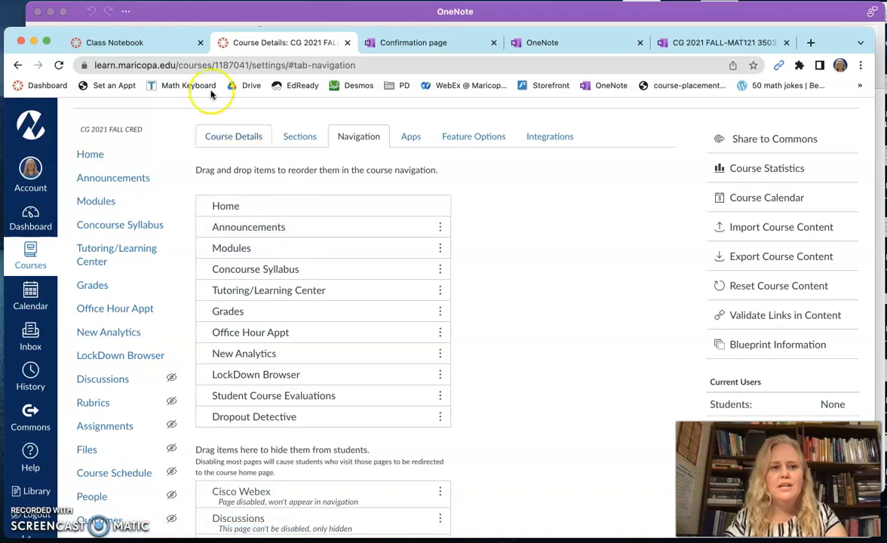
click(59, 67)
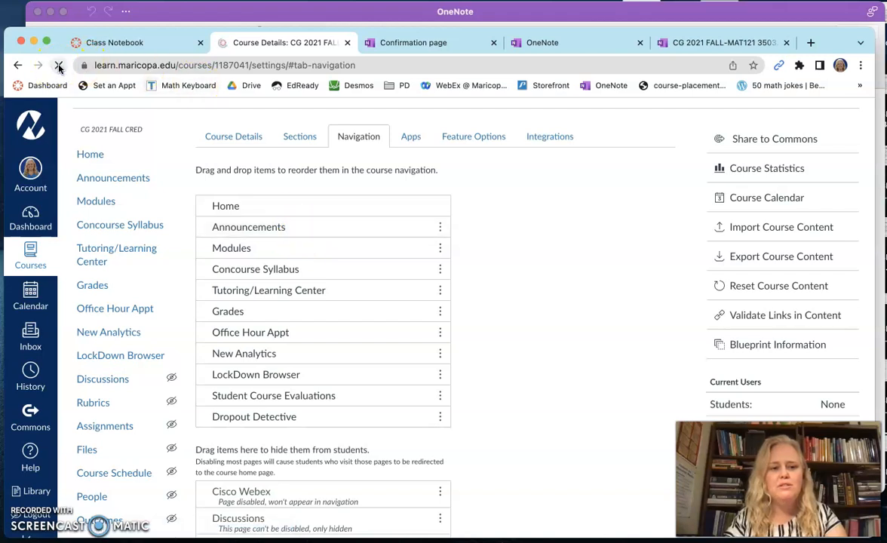
scroll(83, 273, down, 5)
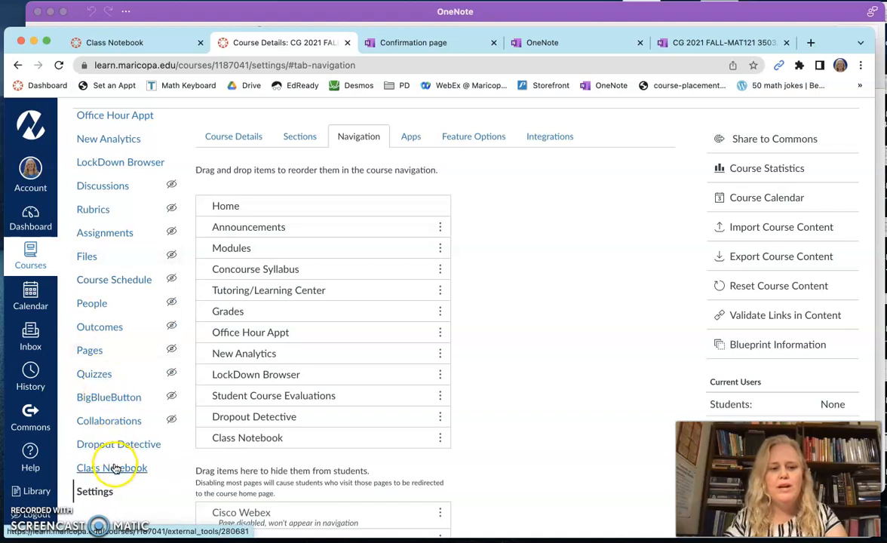
Move Class Notebook directly below Concourse Syllabus in the course navigation and save the new order.
drag(367, 444, 363, 290)
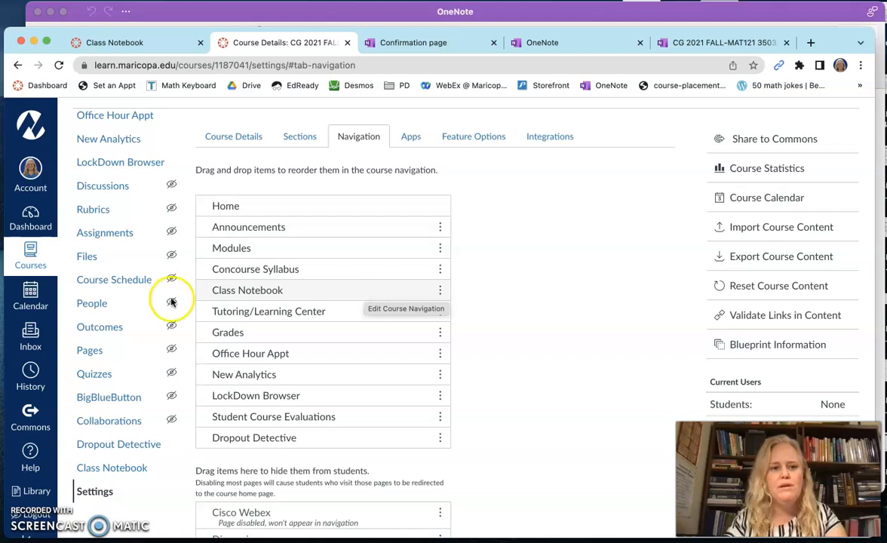
scroll(292, 349, down, 15)
click(215, 494)
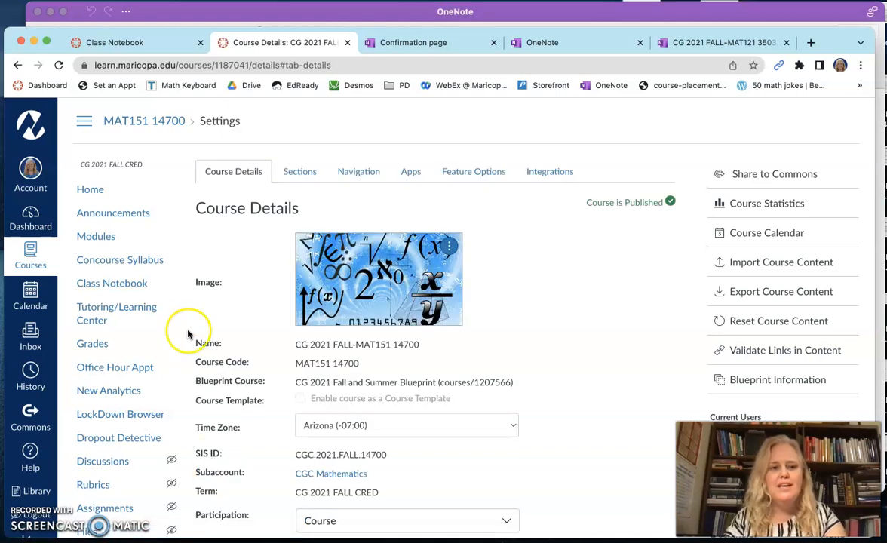
Open Class Notebook from the course menu, name the new class notebook "College Algebra MAT151 14700" and continue to the section group overview.
click(126, 285)
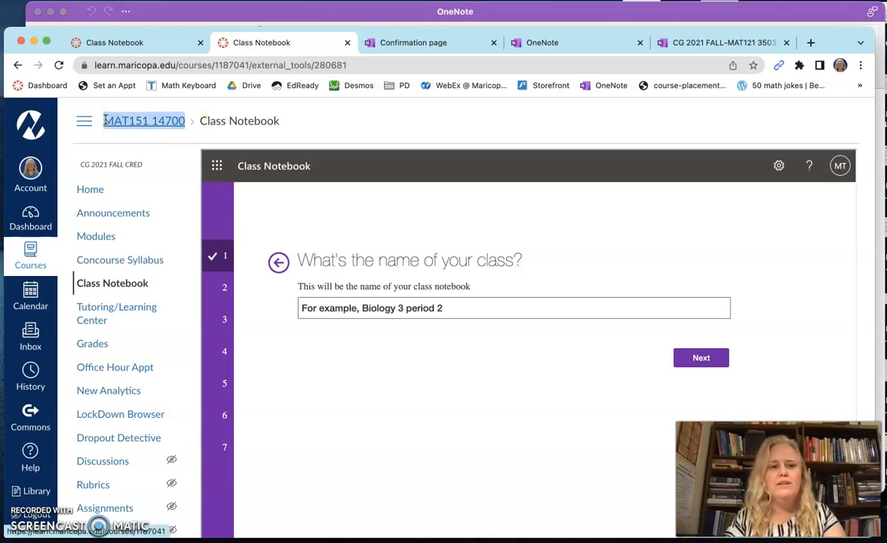
click(398, 310)
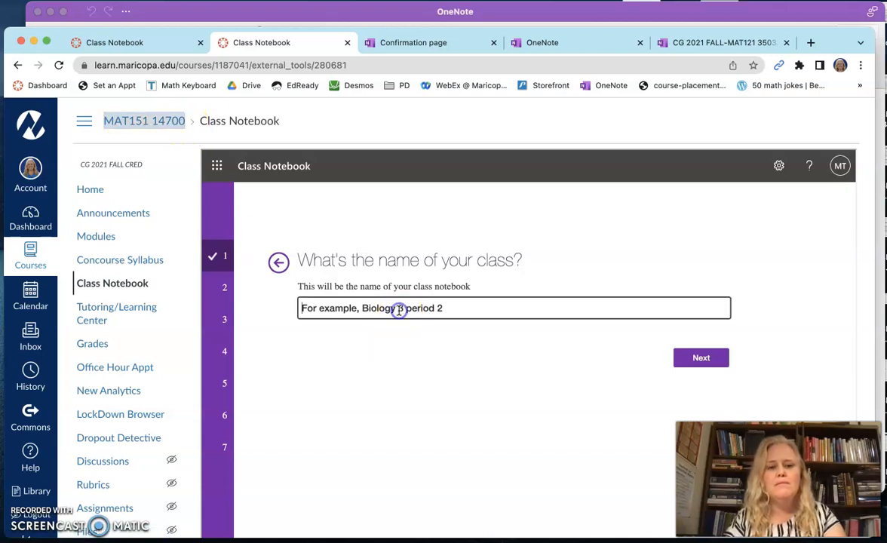
text(MAT151 14700)
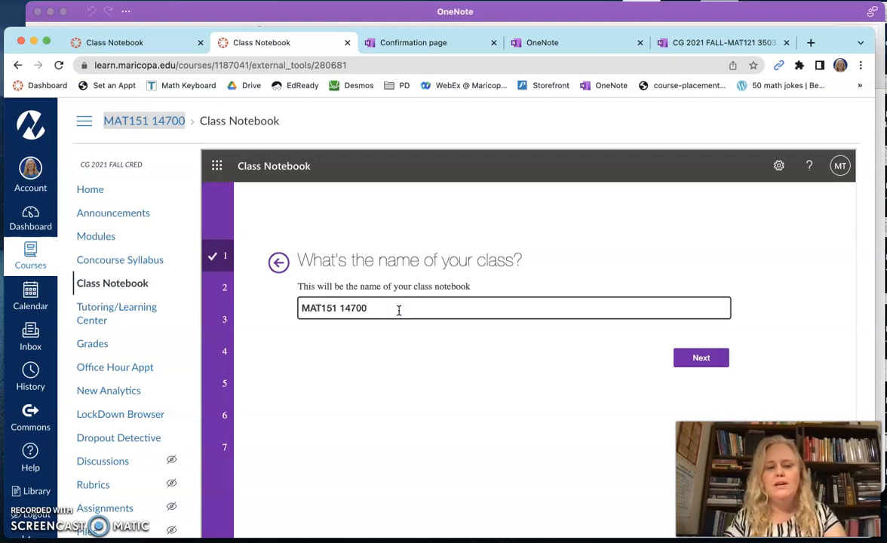
click(302, 309)
text(College Algebra)
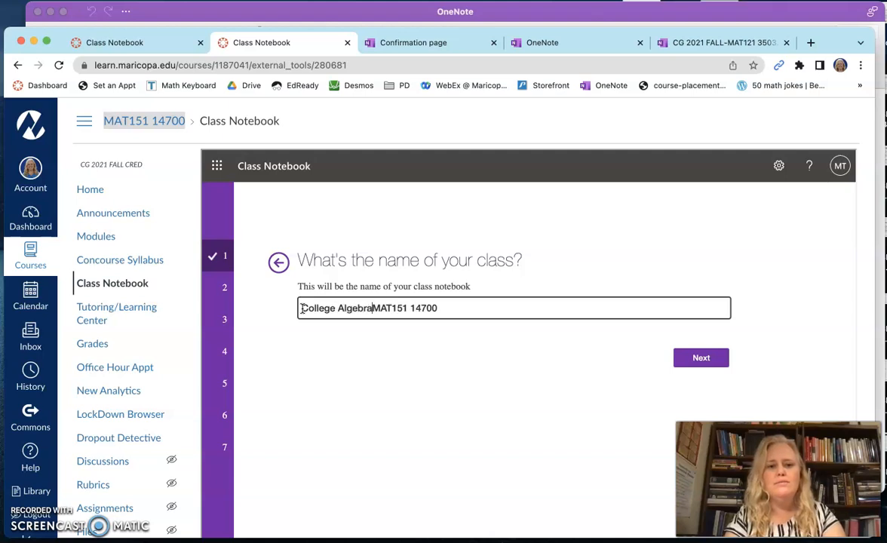
click(695, 358)
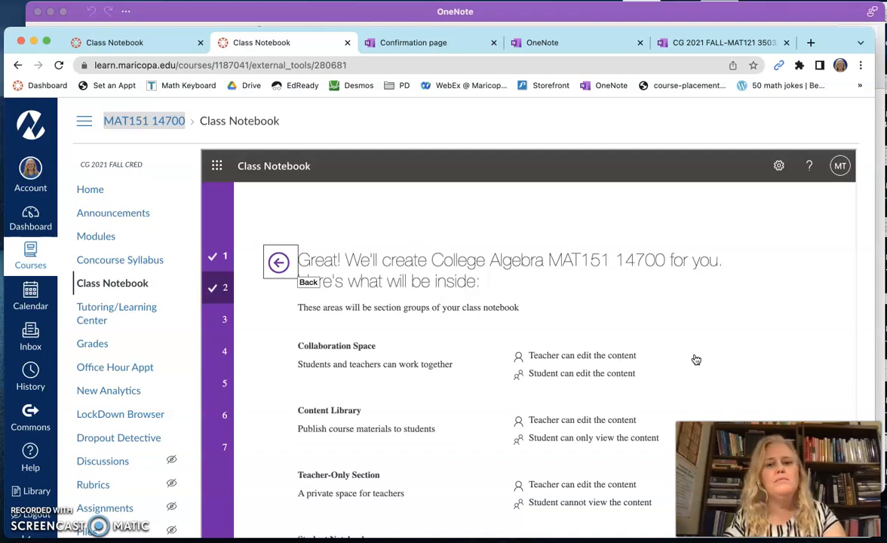
Enlarge the page and hide the course menu to review the notebook's section groups and their teacher and student permissions.
scroll(696, 360, down, 1)
scroll(696, 360, down, 2)
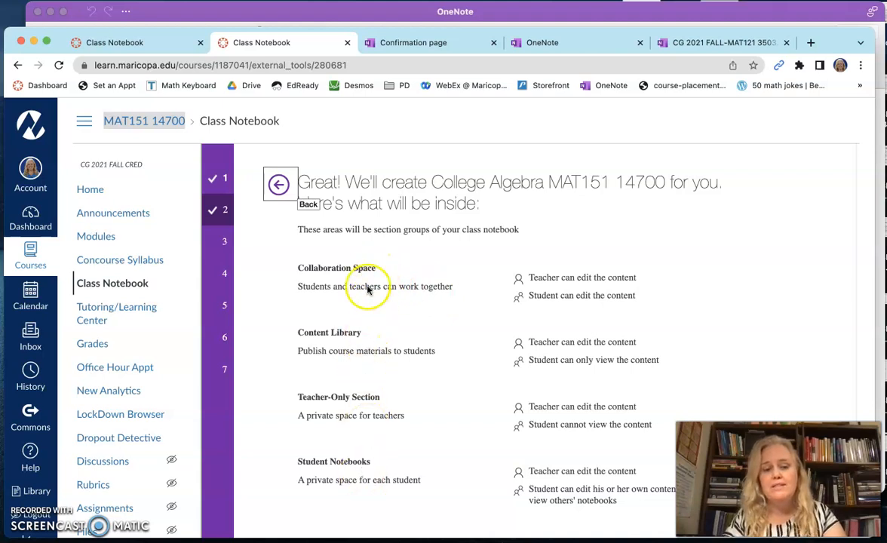
key(super+equal)
key(super+equal)
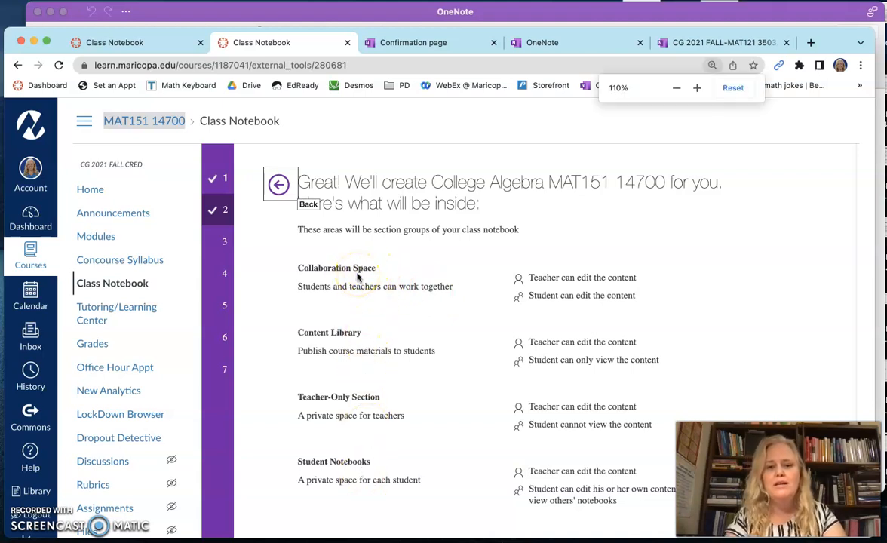
click(104, 126)
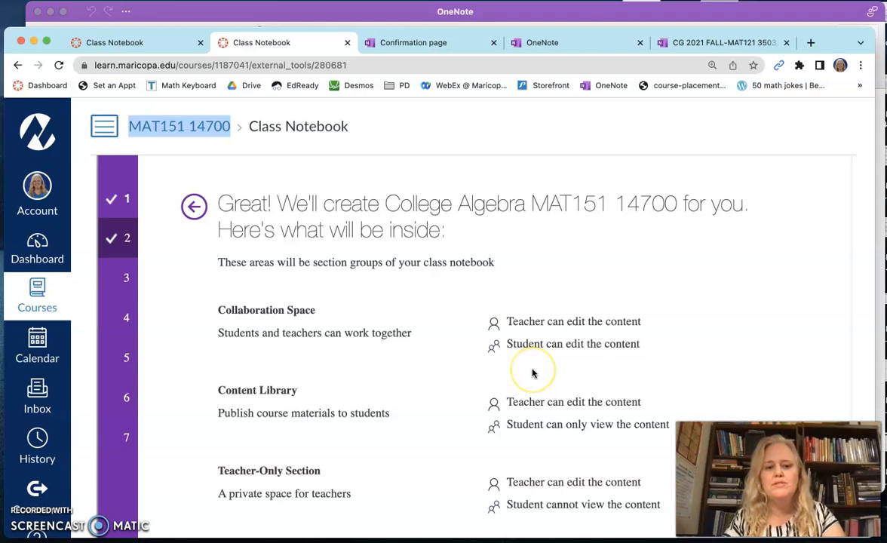
Review the notebook's section groups through Student Notebooks and continue to the optional co-teacher permissions.
scroll(532, 373, down, 3)
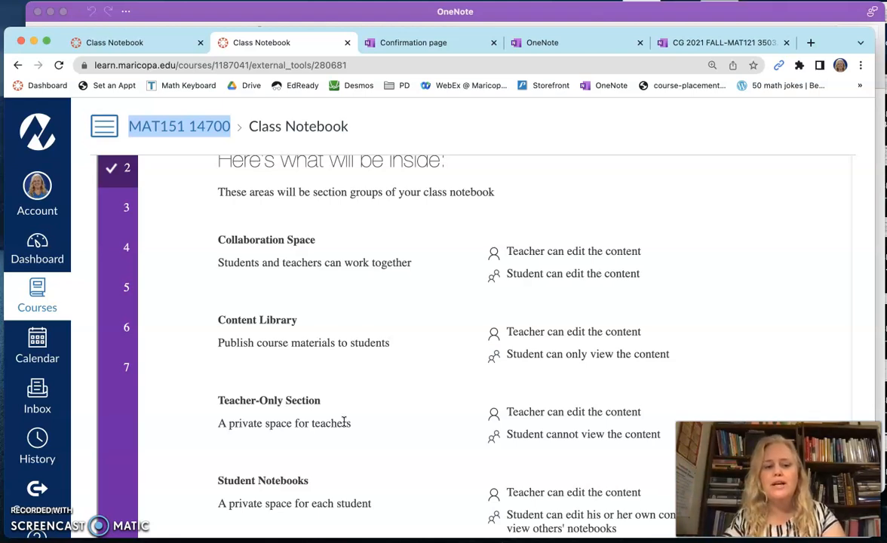
scroll(344, 422, down, 2)
click(315, 398)
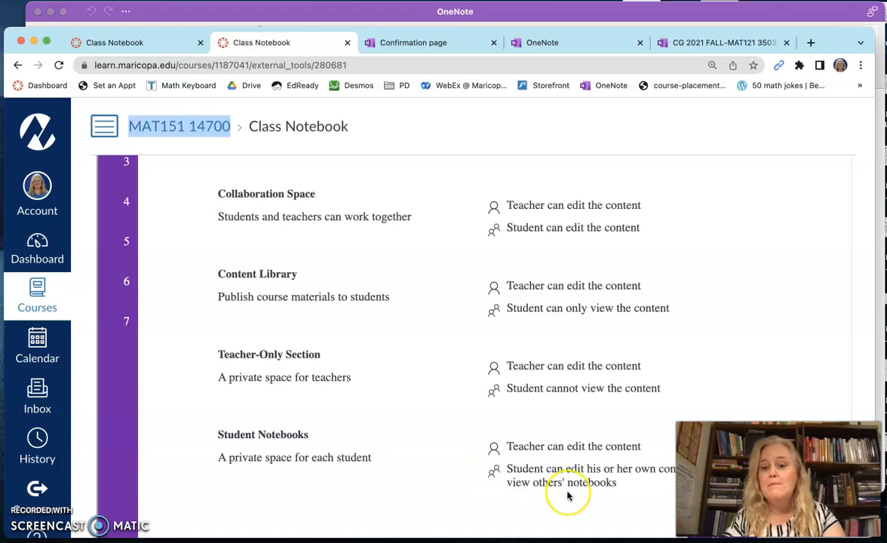
scroll(568, 495, down, 4)
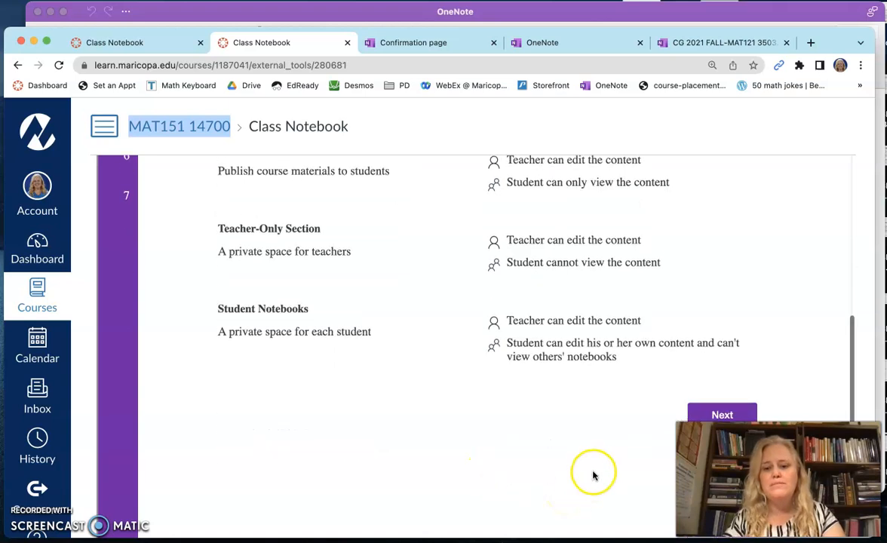
click(713, 412)
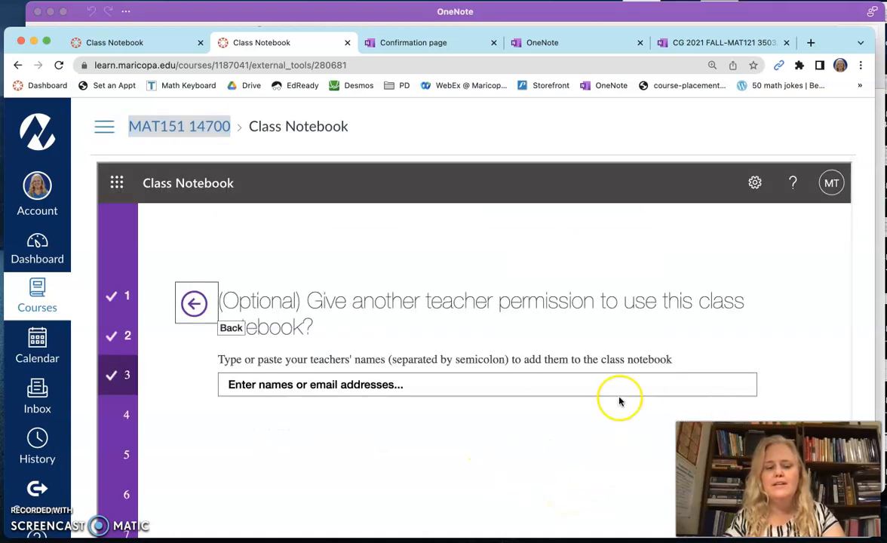
Leave the additional teachers field empty and continue to the student names setup.
click(469, 375)
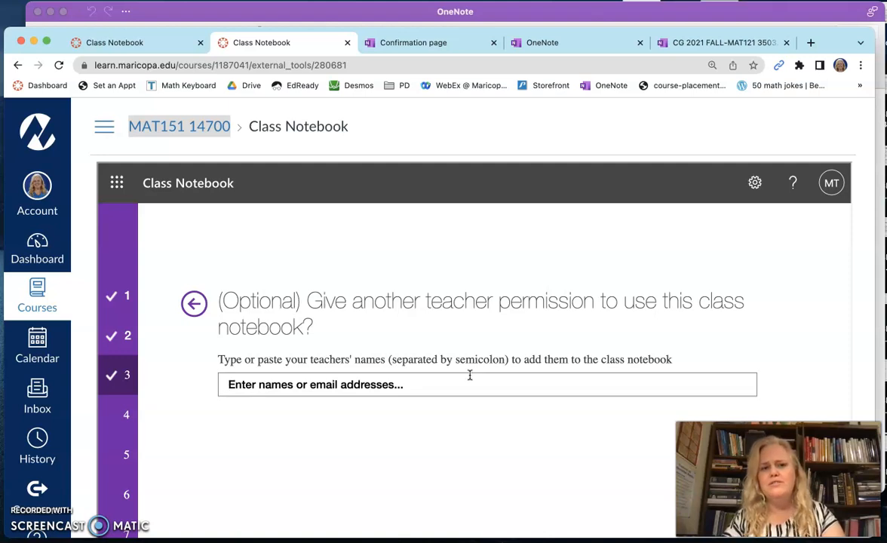
scroll(470, 375, down, 5)
click(720, 234)
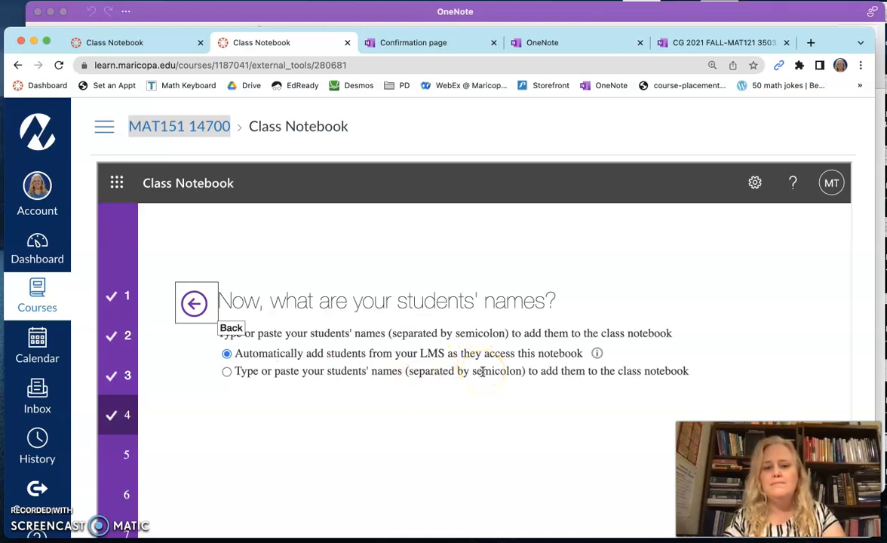
Sign in to OneNote from the MAT121 course's Class Notebook page, view its linked notebook, and return to the MAT151 setup.
scroll(483, 371, down, 2)
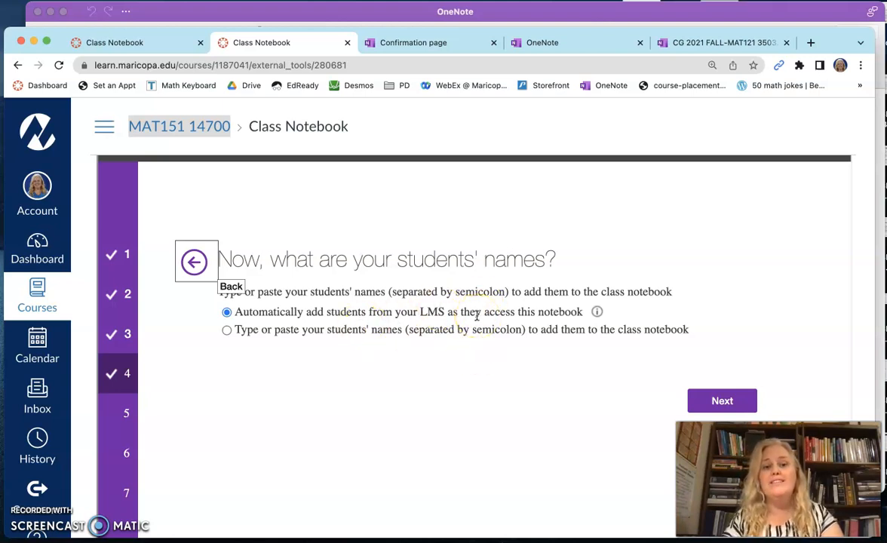
click(163, 43)
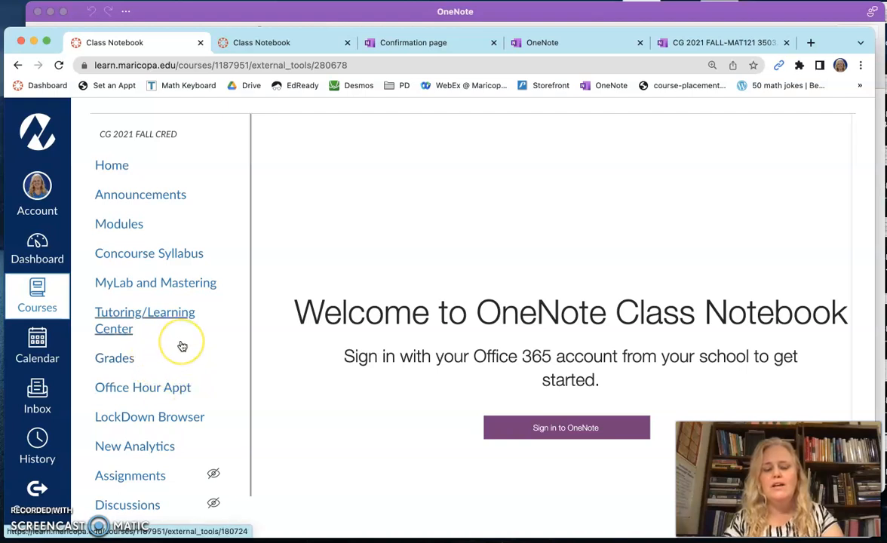
scroll(182, 346, down, 10)
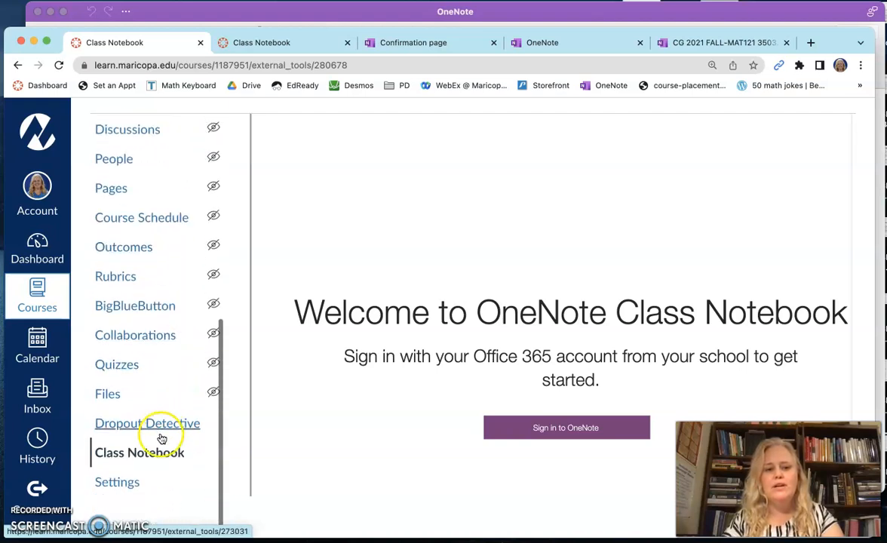
click(544, 434)
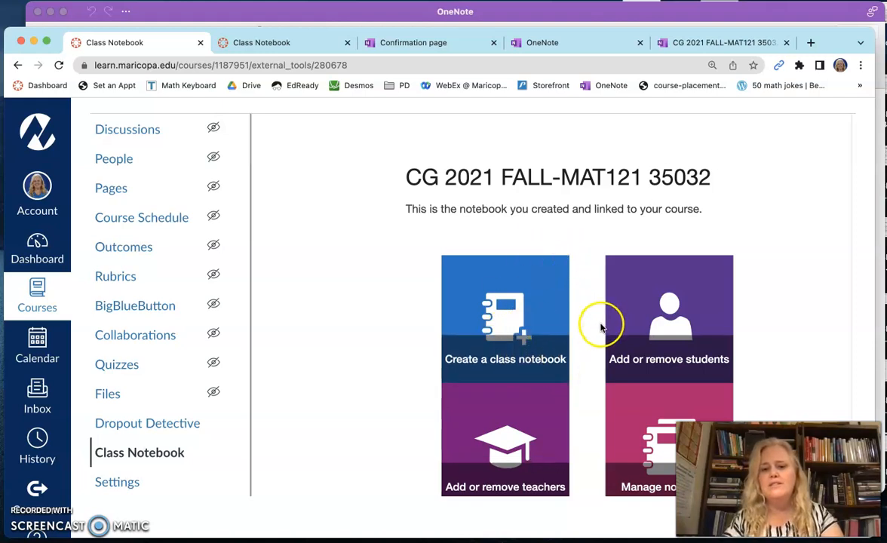
click(293, 42)
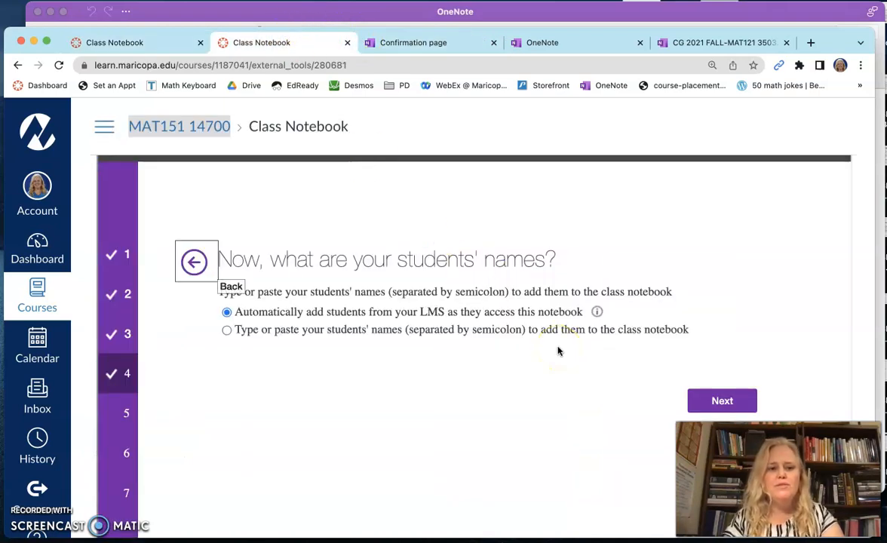
Keep students added automatically from the LMS and remove the Handouts section from each student's private space.
click(721, 401)
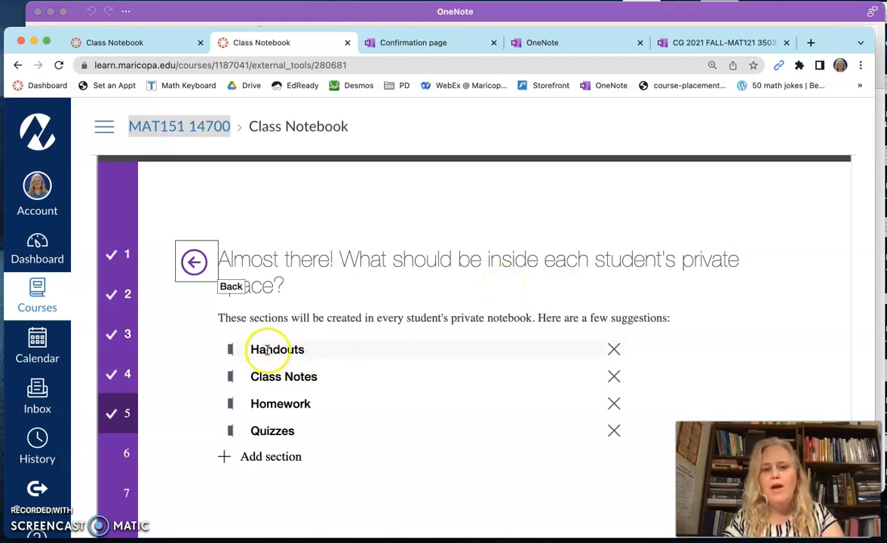
click(613, 351)
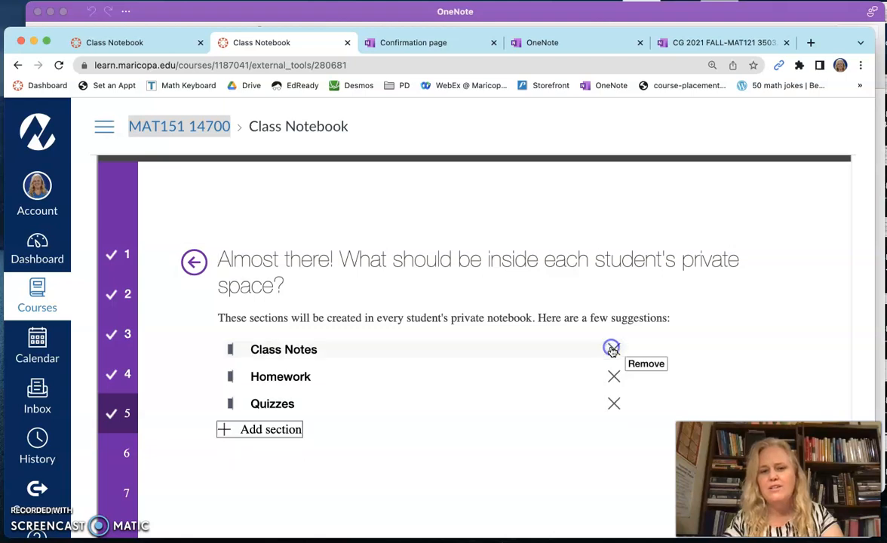
click(324, 350)
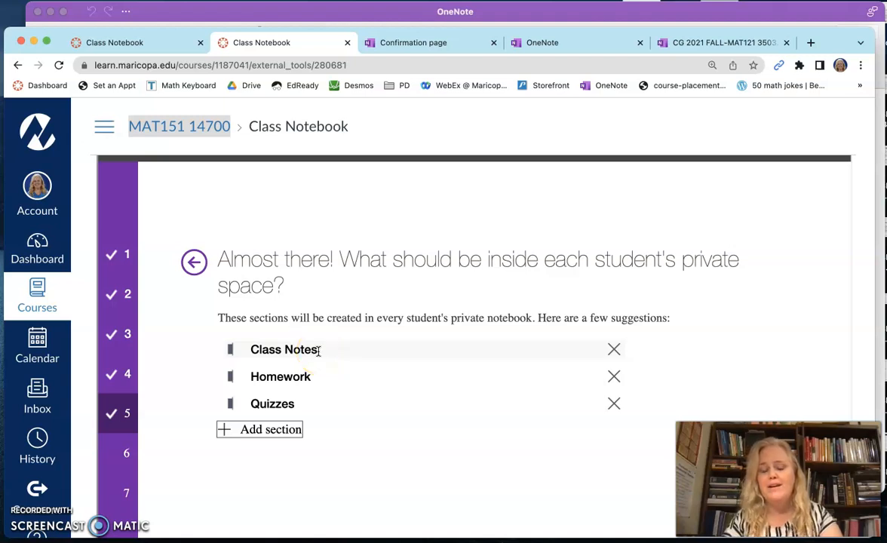
click(318, 373)
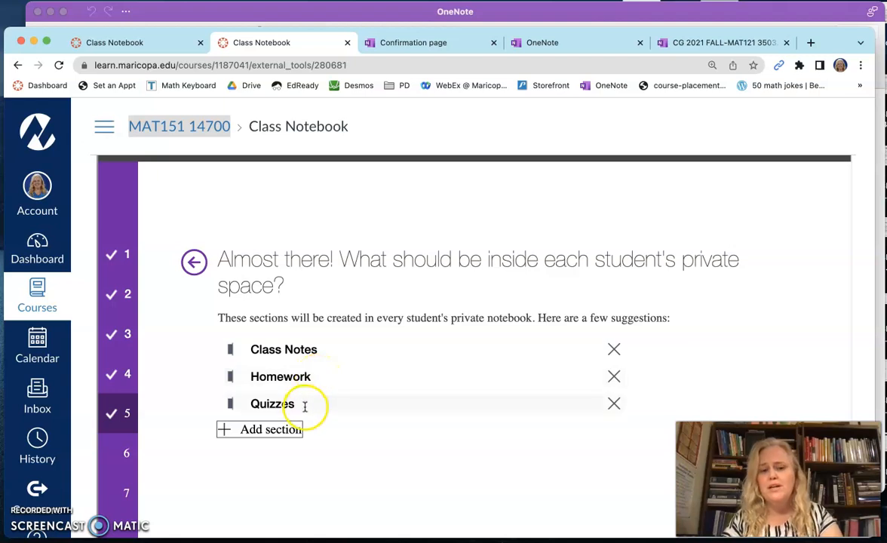
Add and remove an extra student section, then continue to the preview with Class Notes, Homework and Quizzes.
click(276, 430)
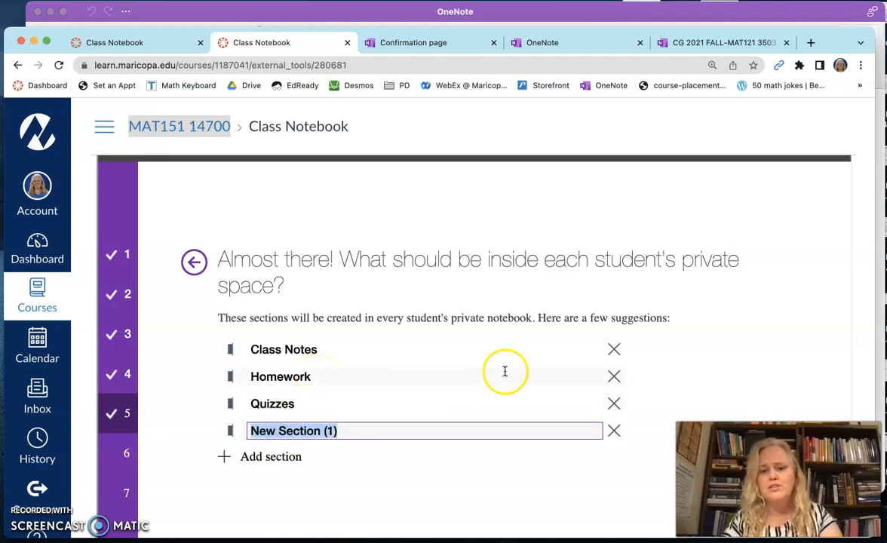
click(612, 430)
scroll(662, 406, down, 2)
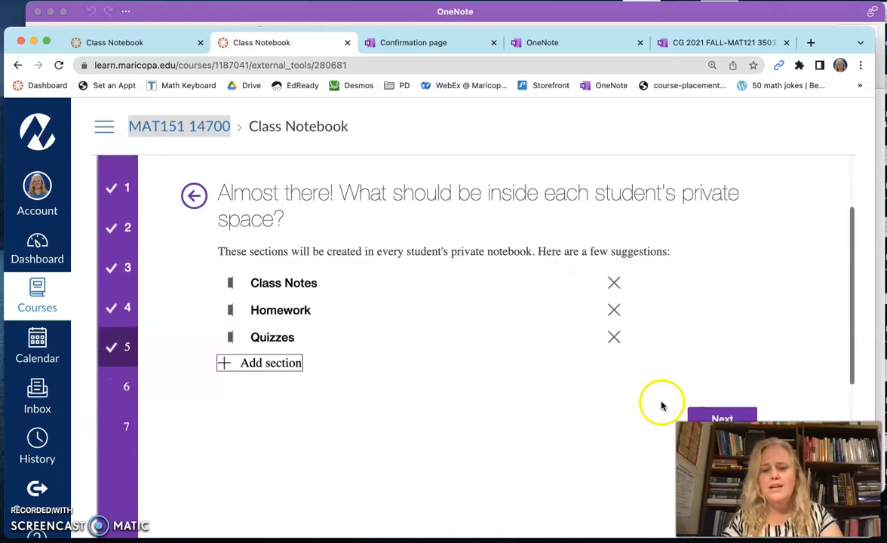
click(712, 416)
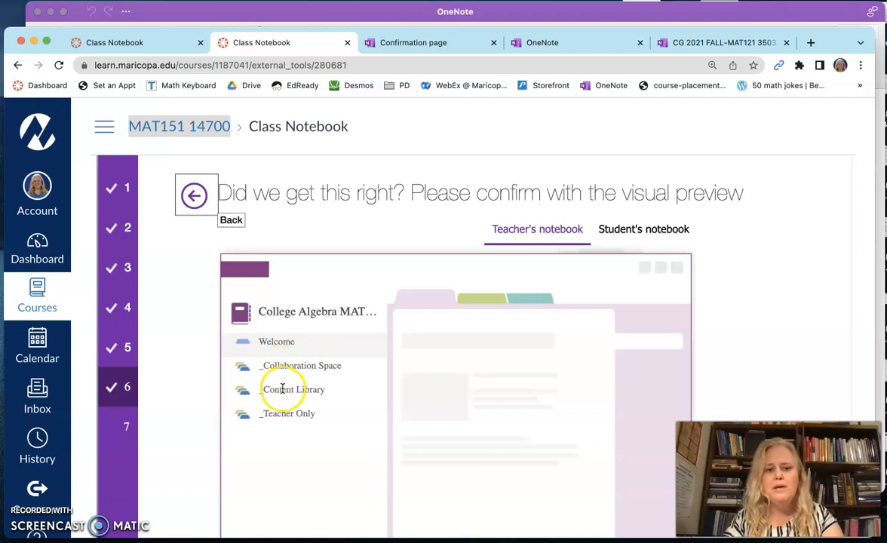
Check the student's notebook preview and create the College Algebra class notebook.
click(633, 229)
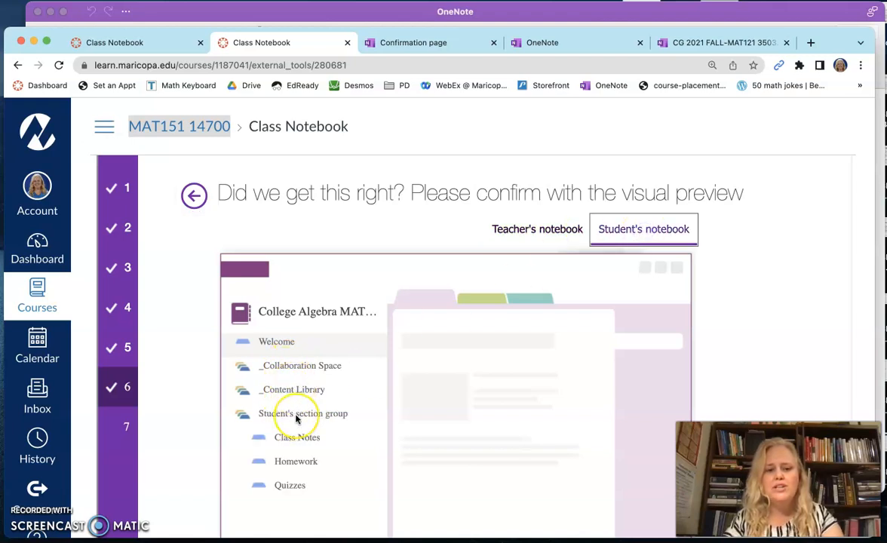
scroll(297, 417, down, 1)
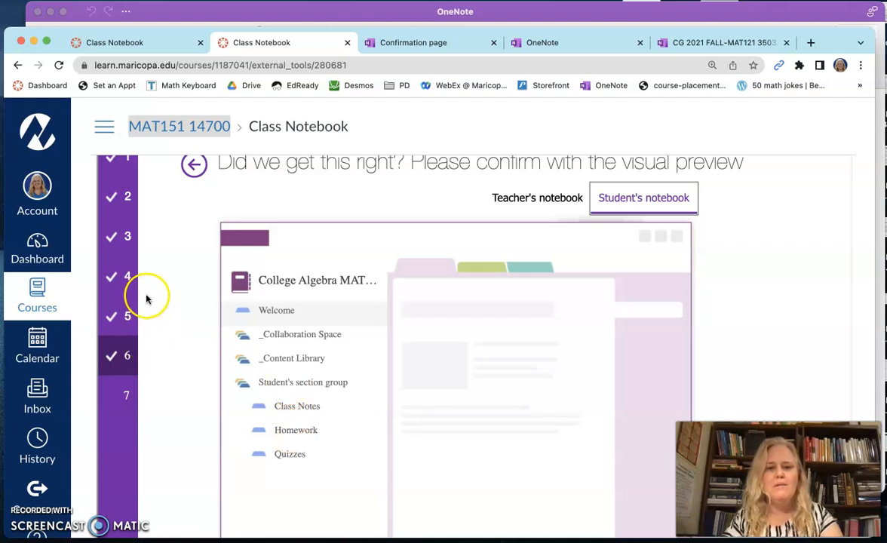
scroll(256, 357, down, 5)
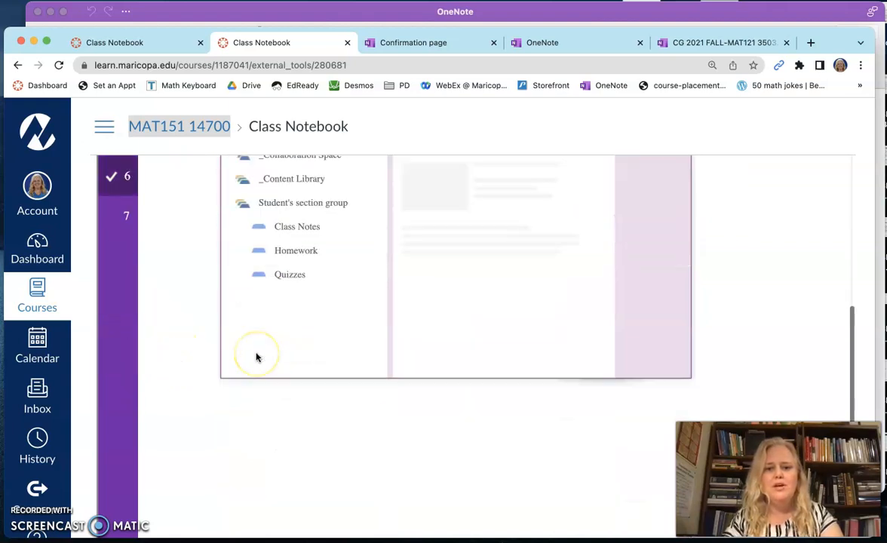
click(699, 356)
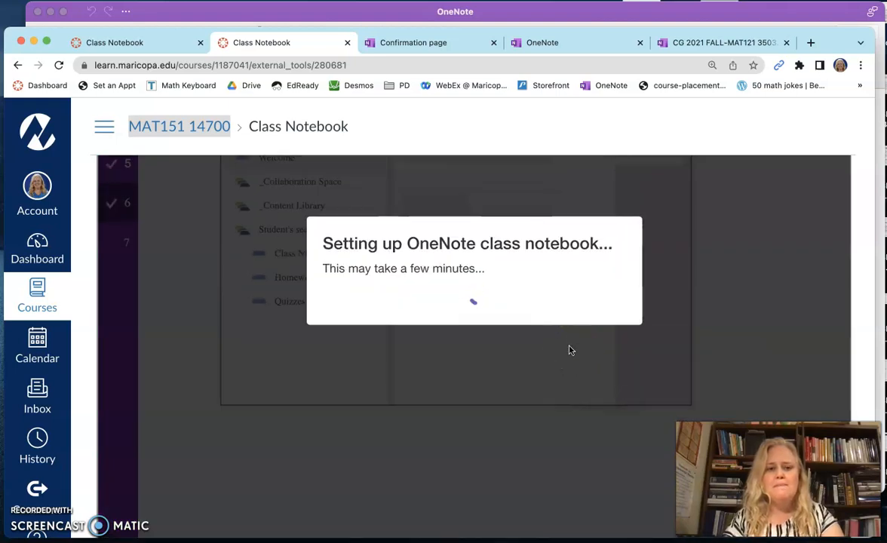
scroll(570, 349, up, 1)
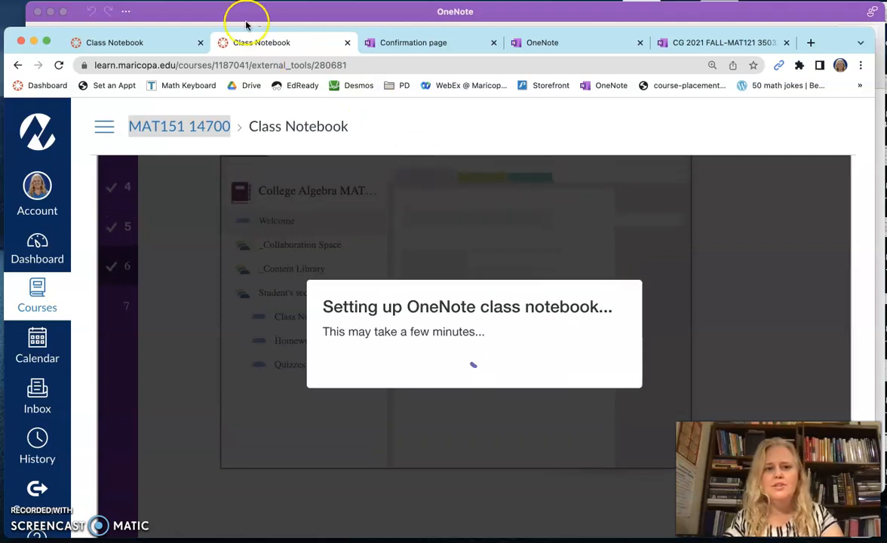
Review the notebook management options and links on the MAT121 course's Class Notebook page, then return to the MAT151 notebook setup.
click(146, 41)
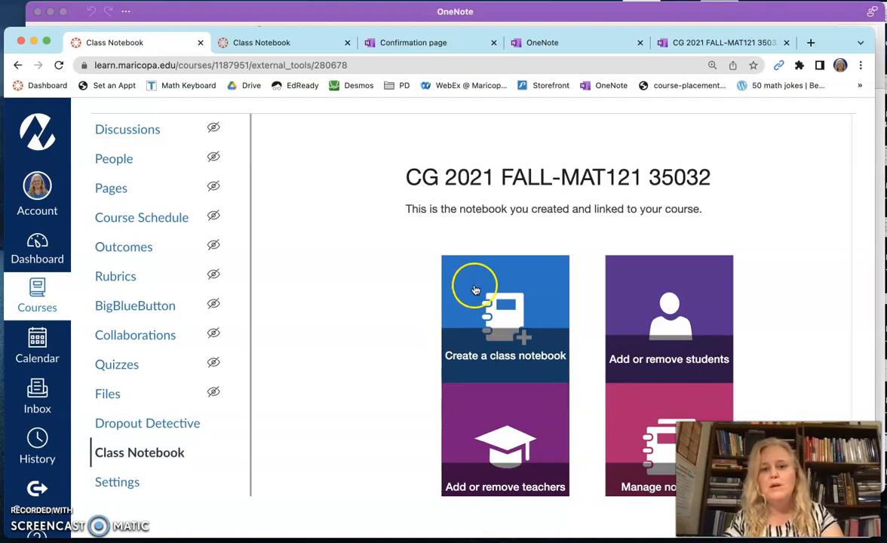
scroll(603, 332, down, 2)
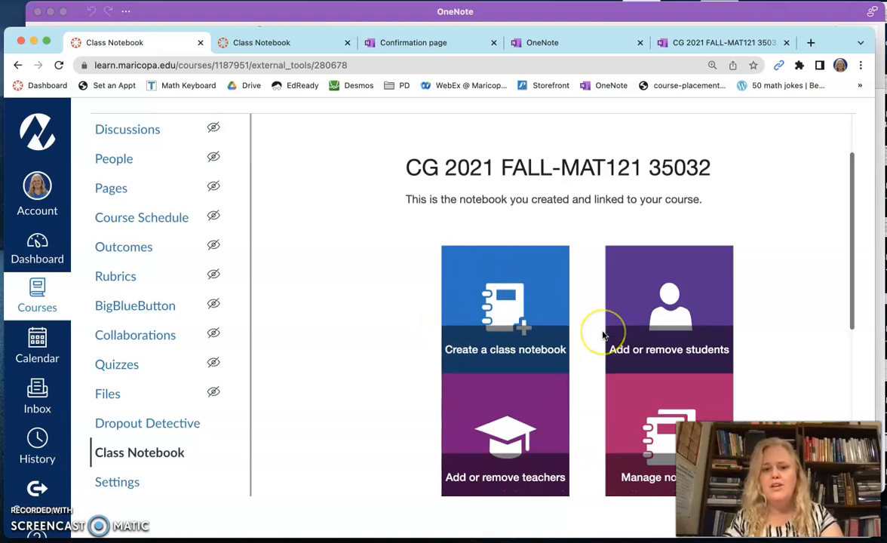
scroll(604, 335, down, 3)
scroll(586, 399, down, 3)
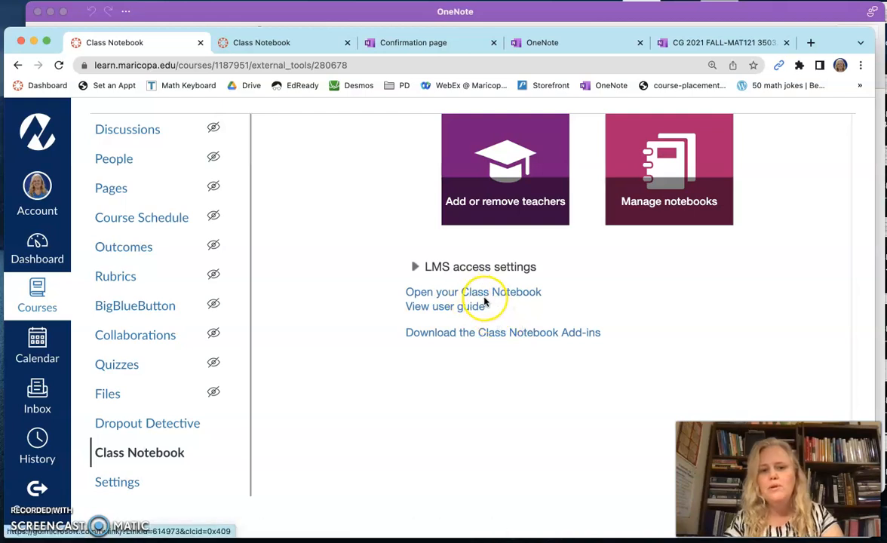
scroll(487, 309, up, 1)
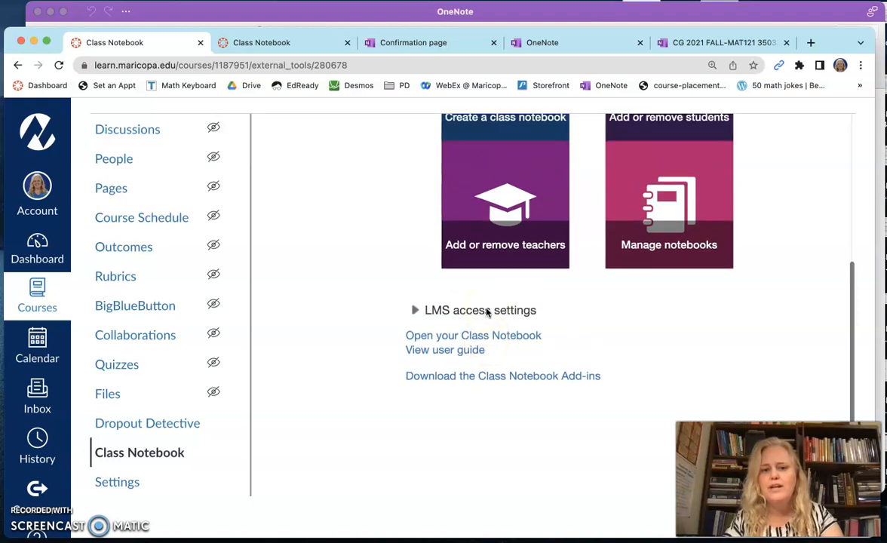
scroll(445, 294, up, 1)
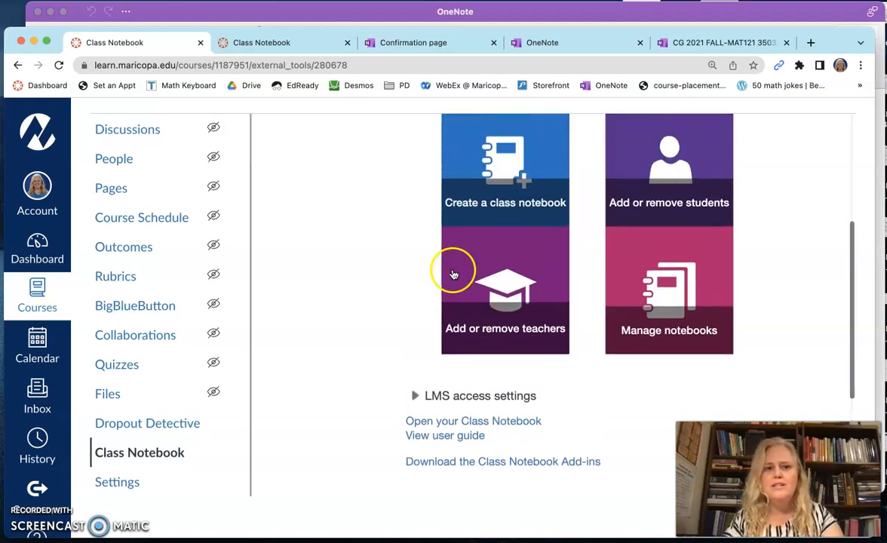
click(301, 47)
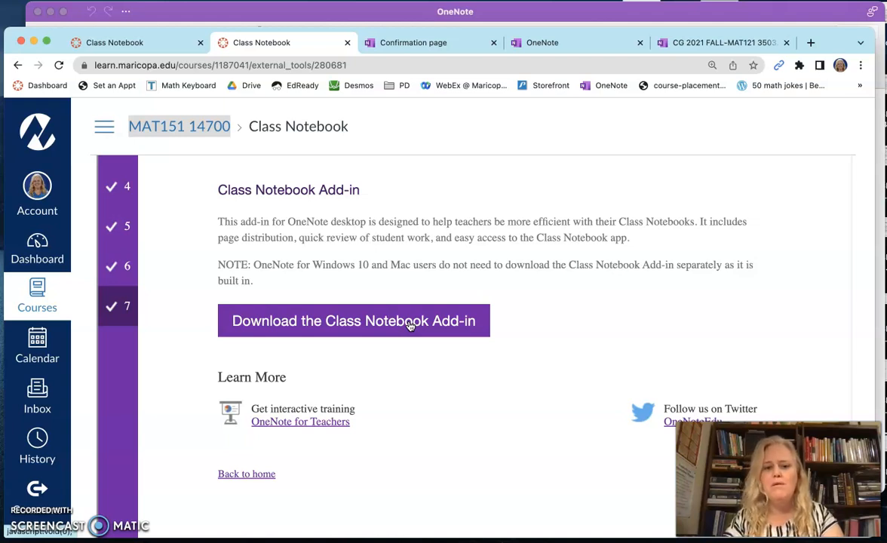
Open the OneNote for Teachers training site and look through its teacher basics, class notebook and additional resources.
click(317, 426)
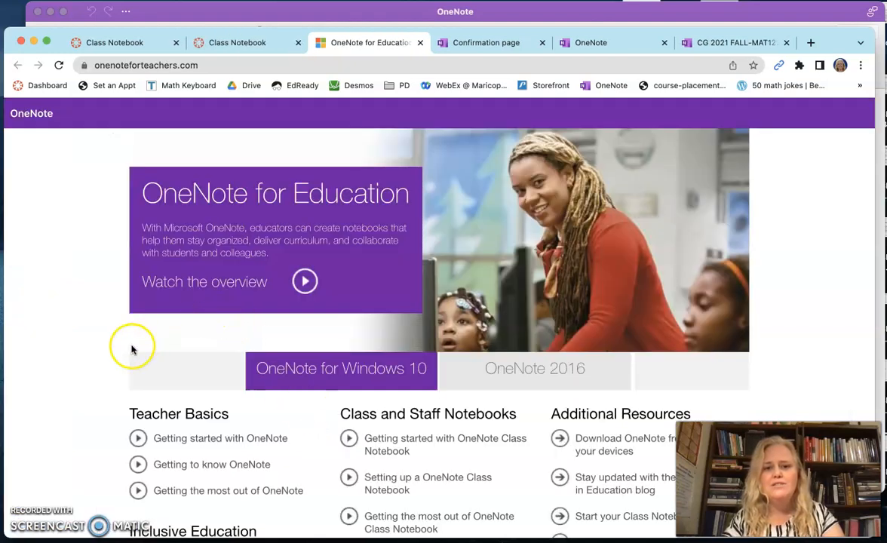
scroll(131, 349, down, 5)
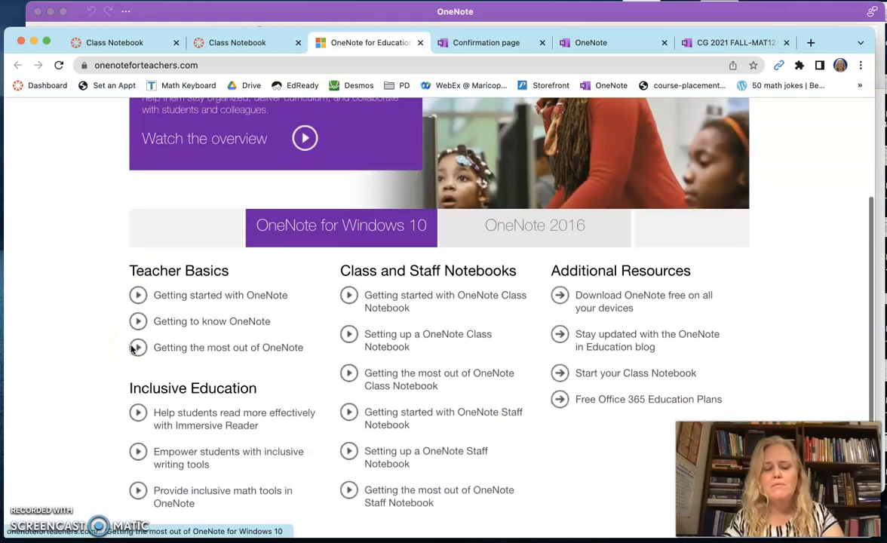
scroll(131, 349, down, 2)
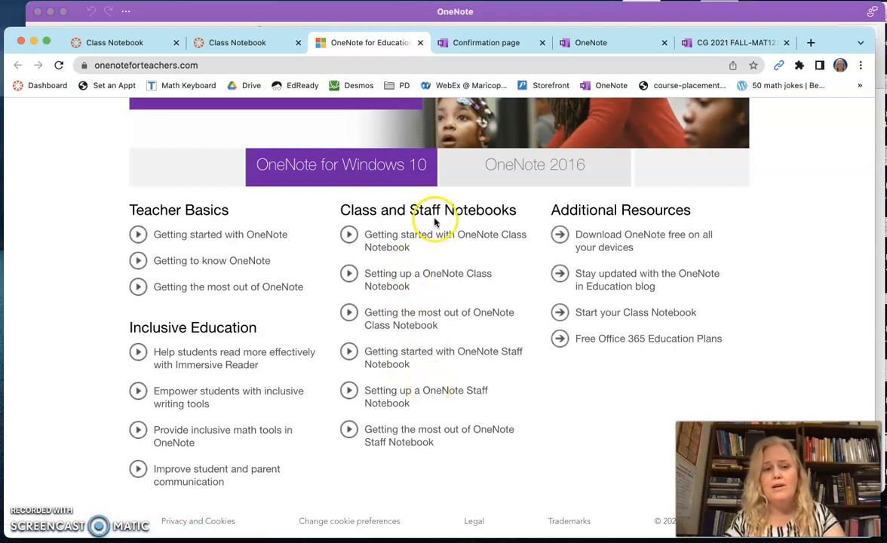
scroll(420, 202, up, 4)
scroll(420, 202, up, 1)
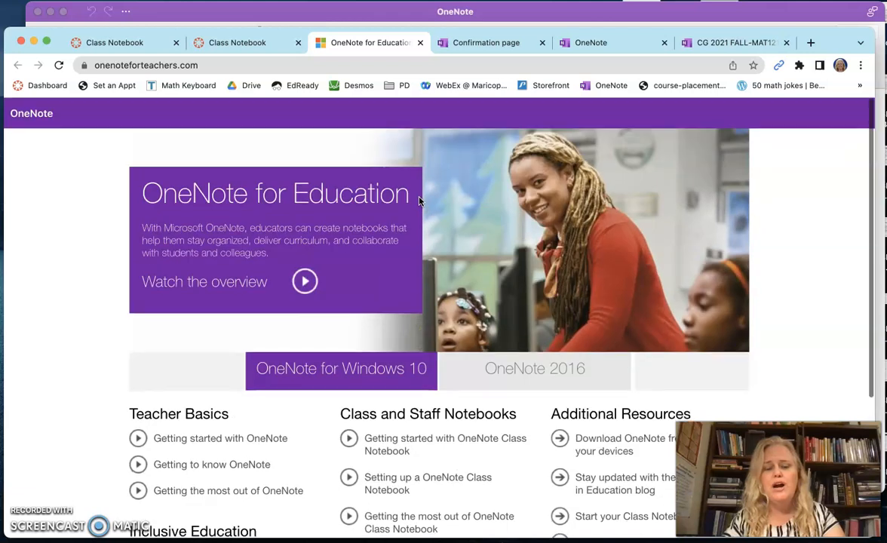
click(242, 43)
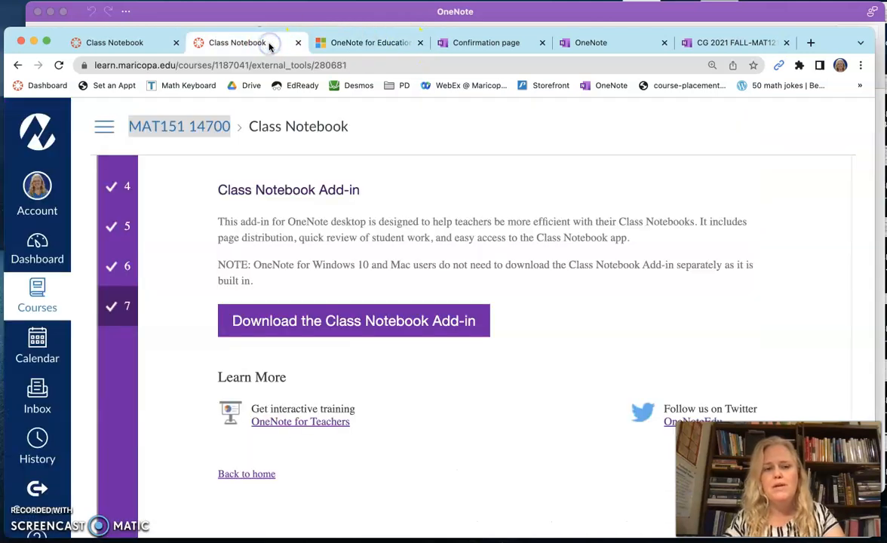
click(351, 43)
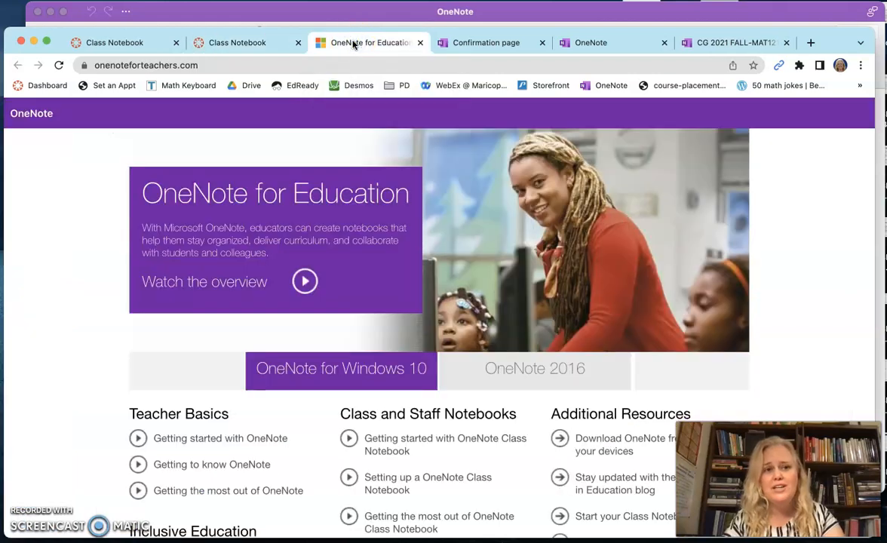
Return to the MAT151 course's Class Notebook page and review the Class Notebook Add-in download and Learn More links.
click(247, 45)
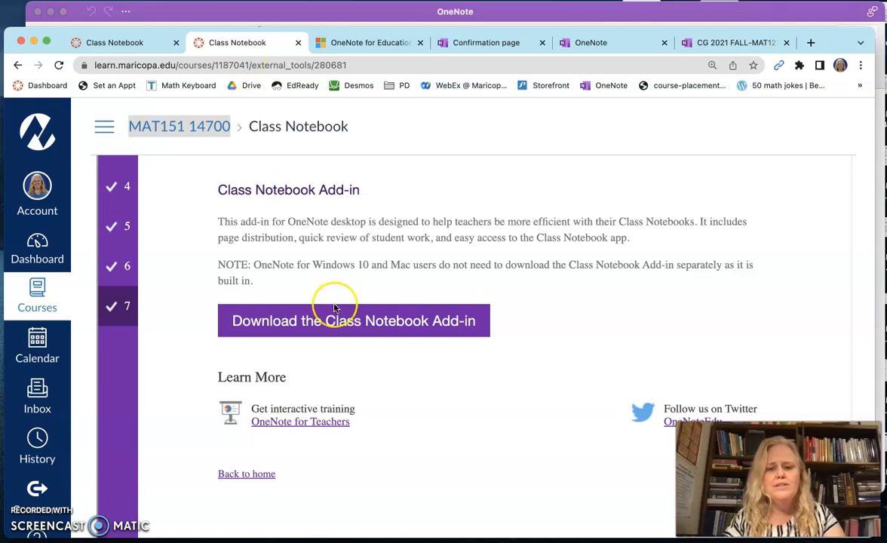
scroll(332, 301, down, 5)
scroll(322, 278, up, 3)
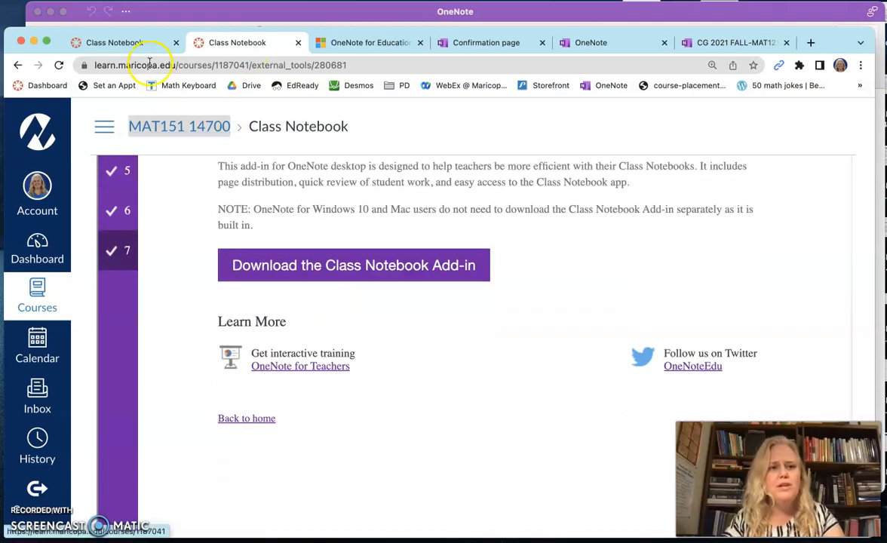
Switch to the MAT121 course's Class Notebook page and view the student sections under Manage notebooks.
click(133, 45)
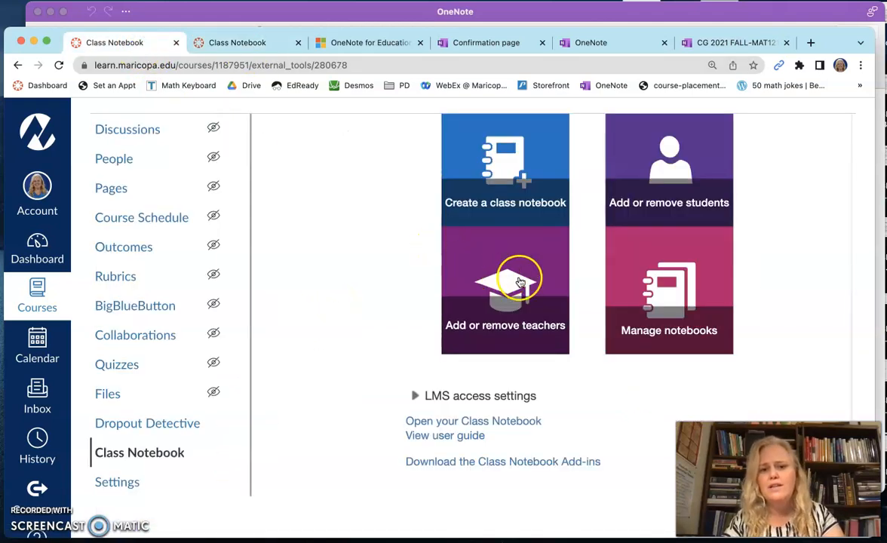
click(647, 313)
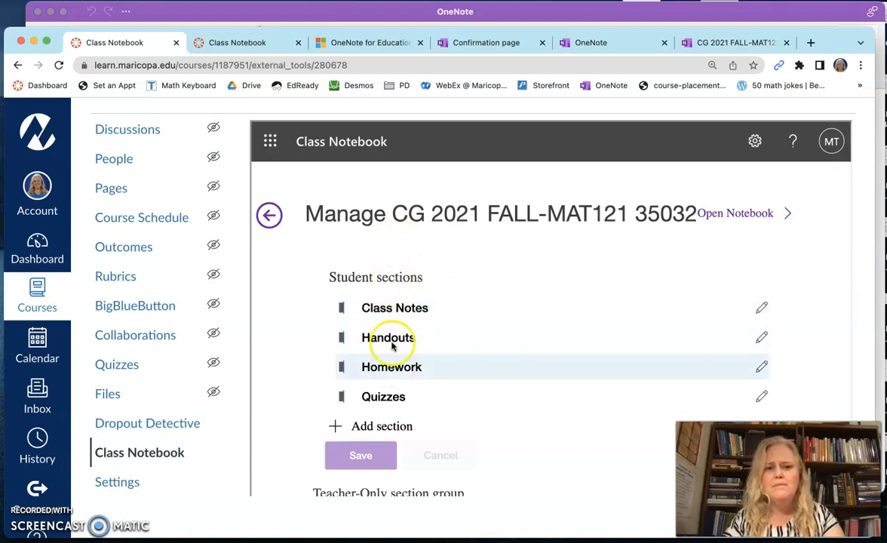
scroll(412, 381, down, 1)
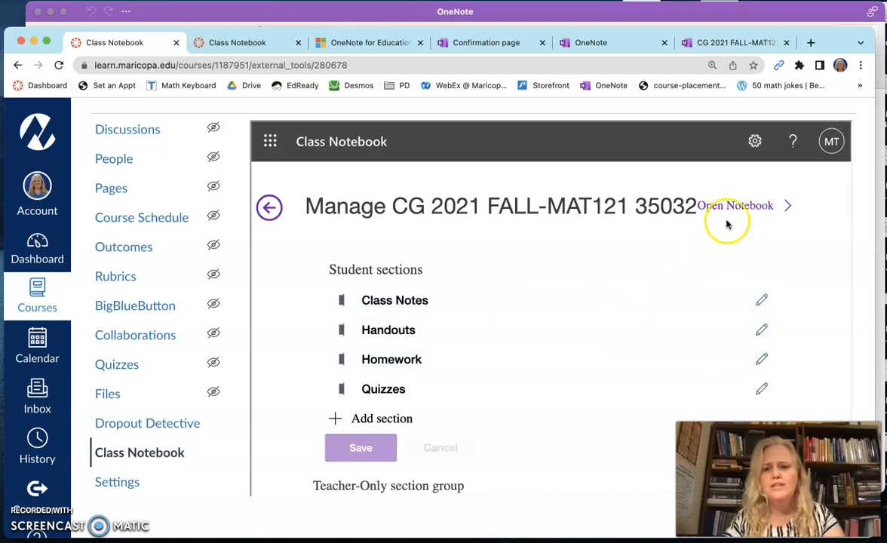
Open the MAT121 notebook in OneNote, switch to the College Algebra MAT151 14700 notebook, and close the MAT121 one.
click(758, 211)
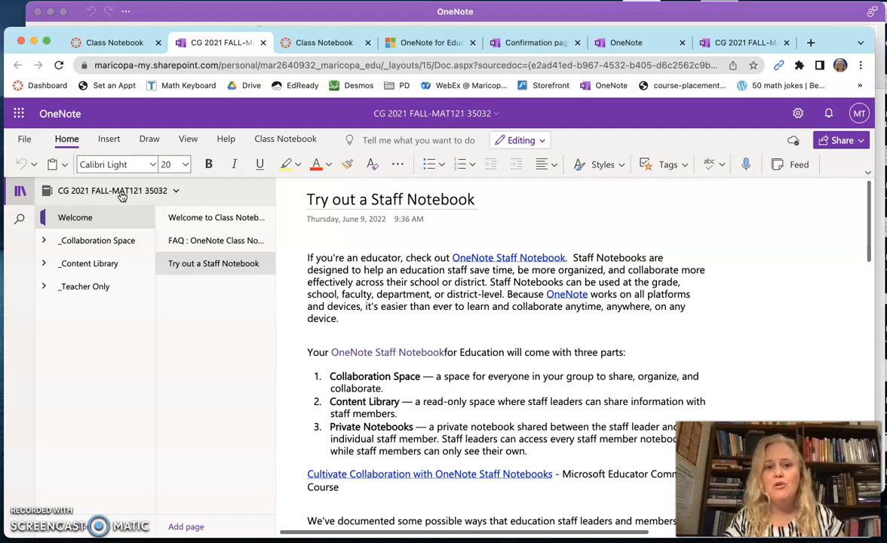
click(21, 193)
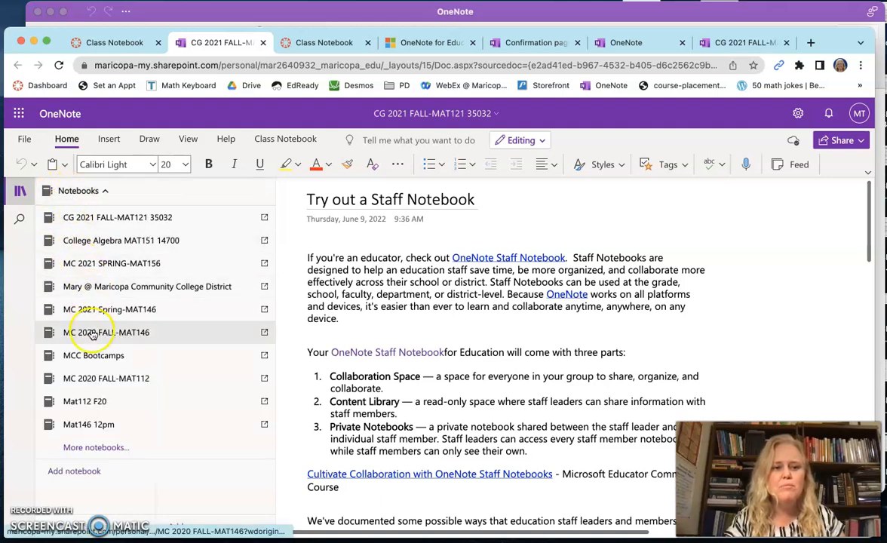
click(96, 241)
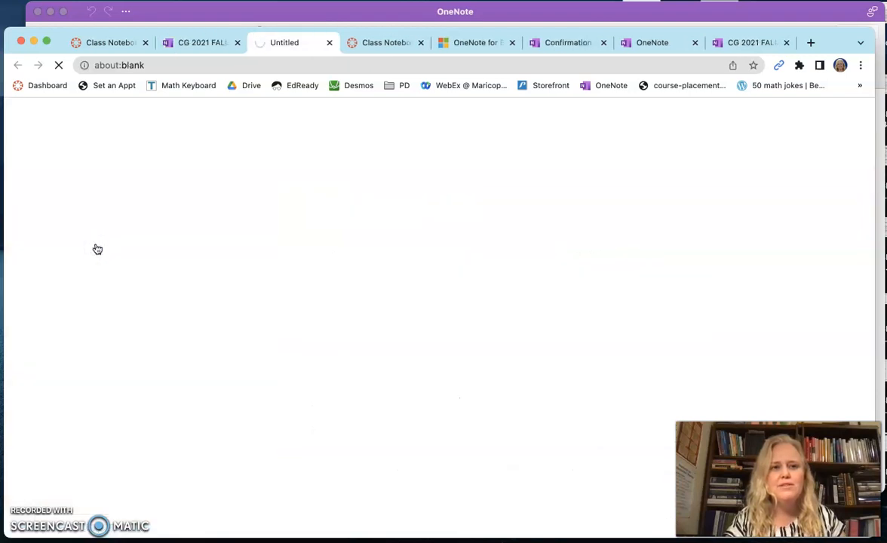
click(236, 43)
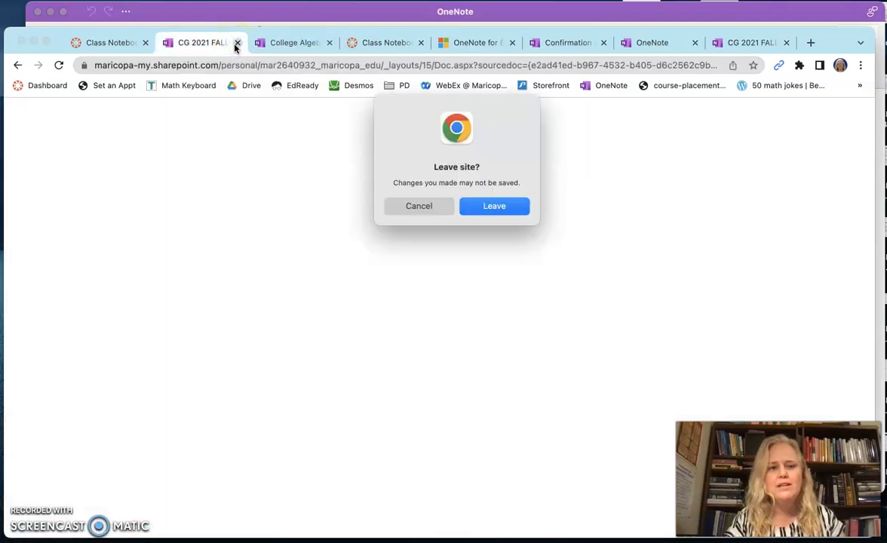
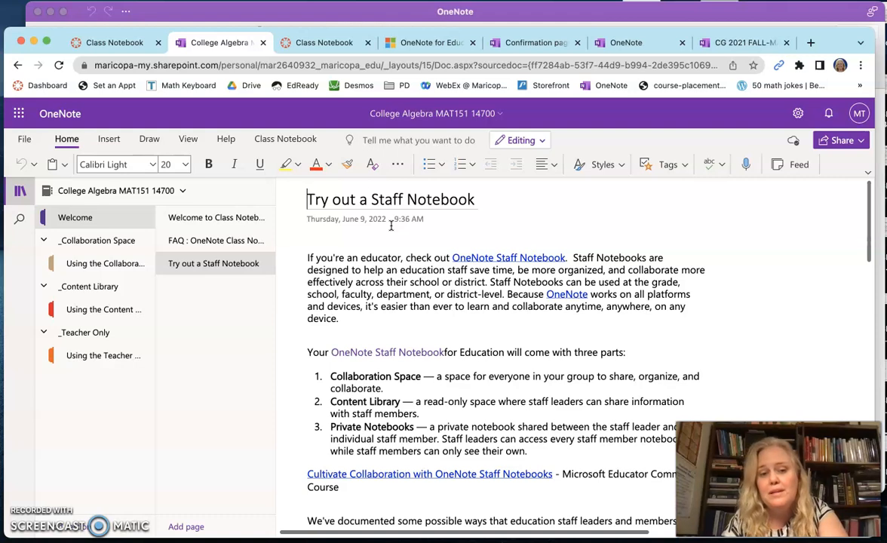
Read through the Try out a Staff Notebook page, including its Collaboration Space, Content Library and private notebook uses.
click(310, 199)
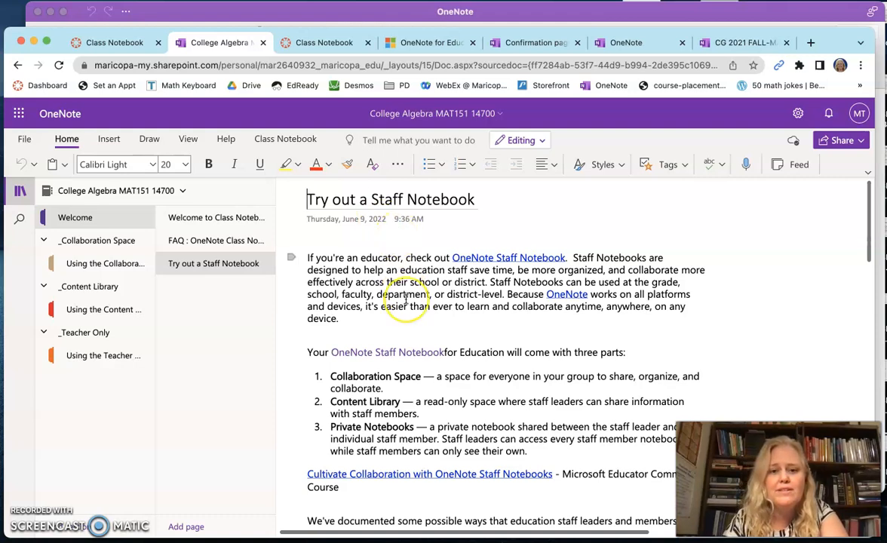
scroll(406, 299, down, 4)
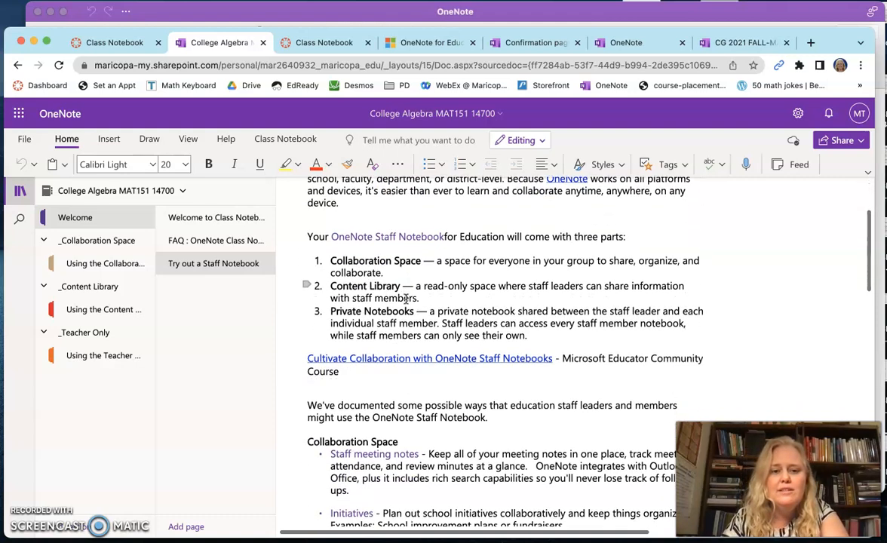
scroll(406, 299, down, 1)
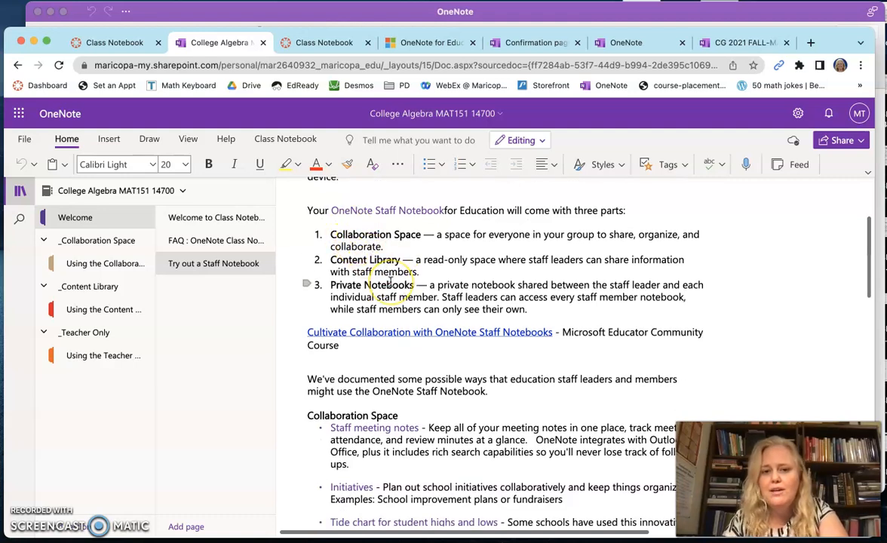
click(405, 296)
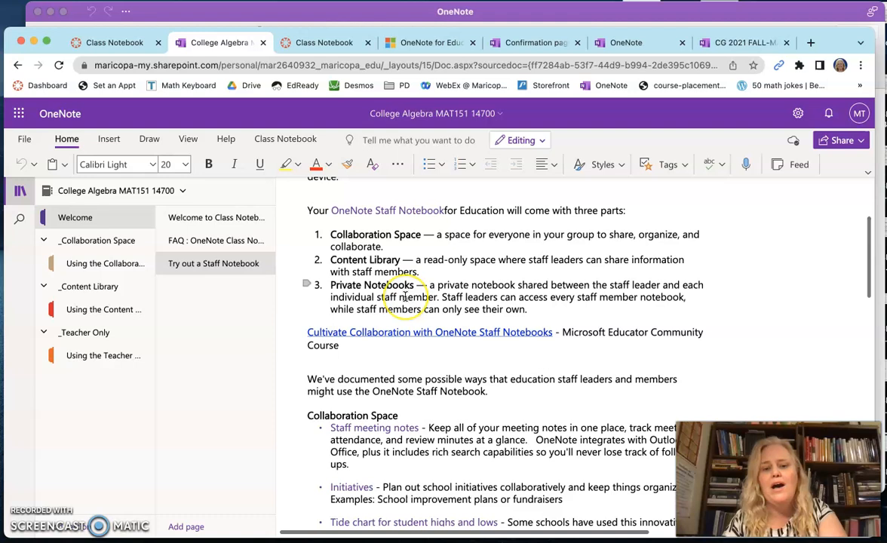
click(409, 237)
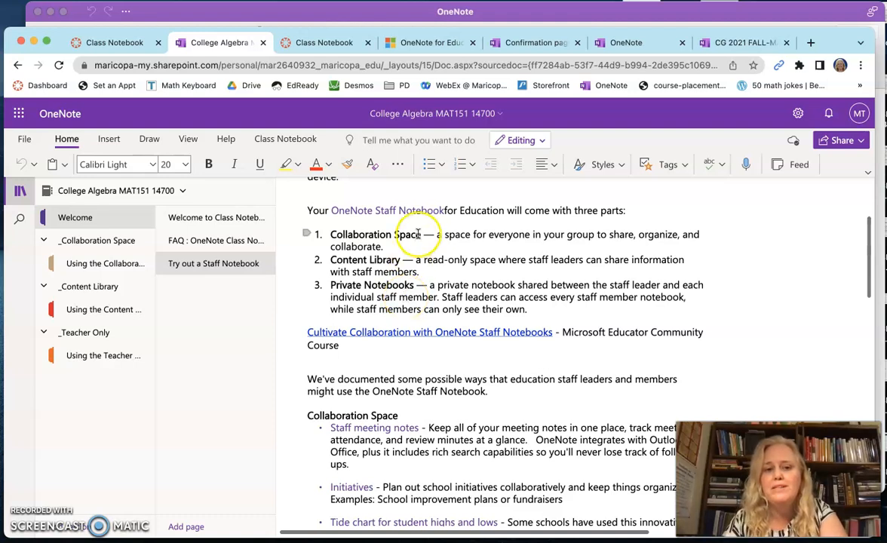
click(421, 269)
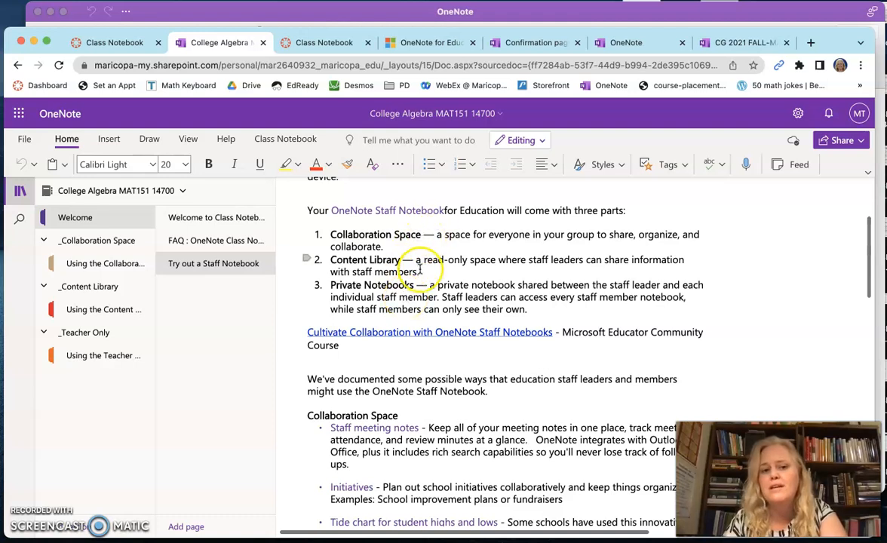
scroll(420, 270, down, 2)
click(411, 257)
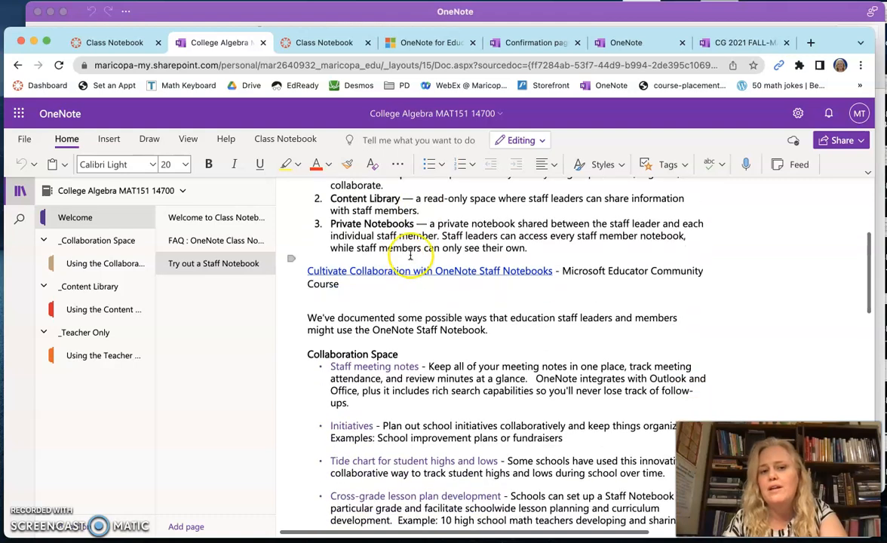
scroll(410, 256, down, 1)
scroll(411, 255, down, 1)
click(411, 281)
scroll(411, 282, down, 2)
scroll(411, 283, down, 3)
scroll(411, 283, down, 1)
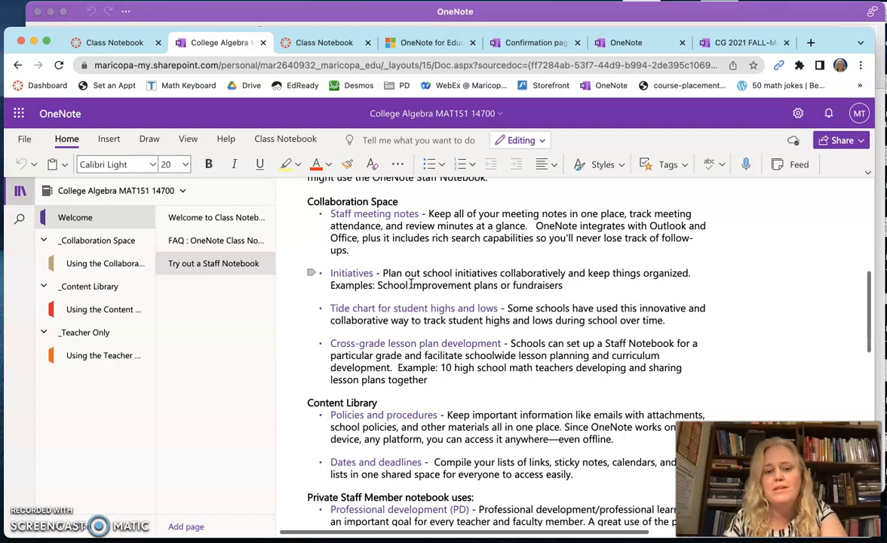
scroll(411, 283, down, 1)
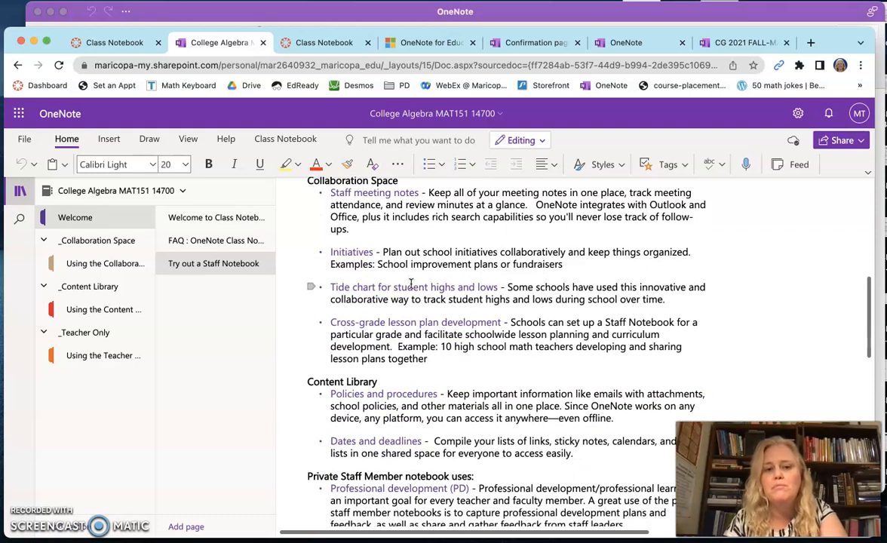
scroll(411, 283, down, 7)
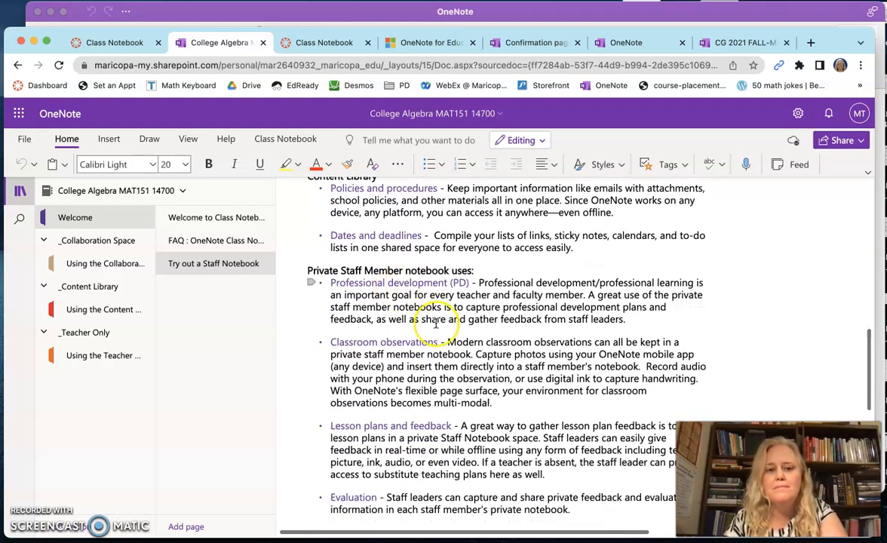
scroll(435, 323, down, 3)
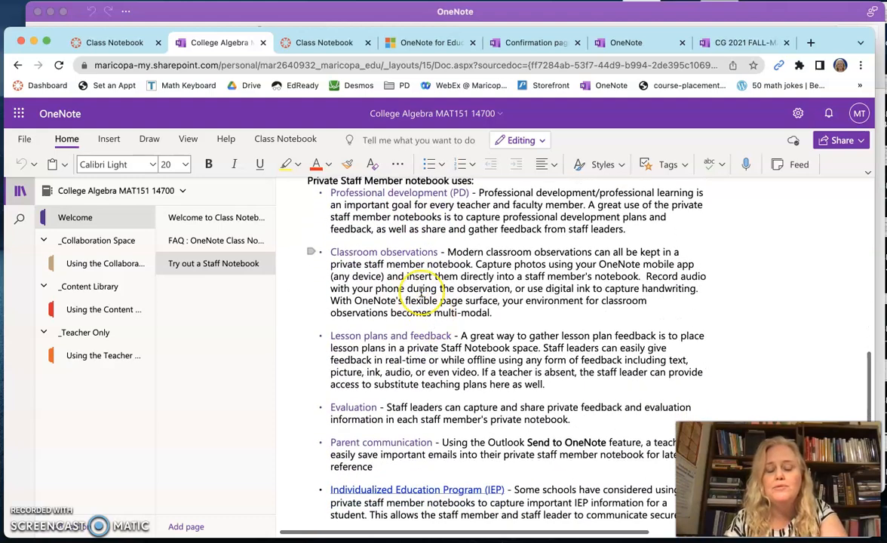
scroll(419, 298, down, 4)
scroll(420, 296, up, 12)
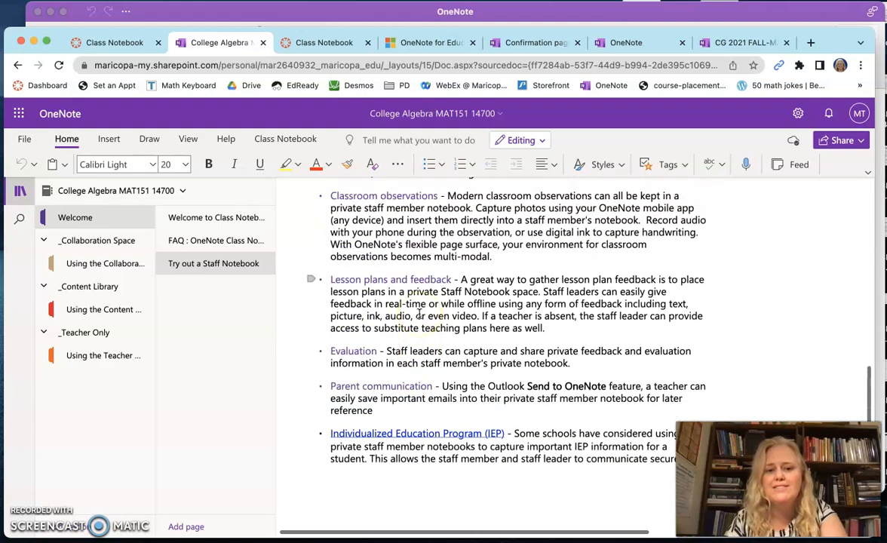
scroll(420, 313, up, 10)
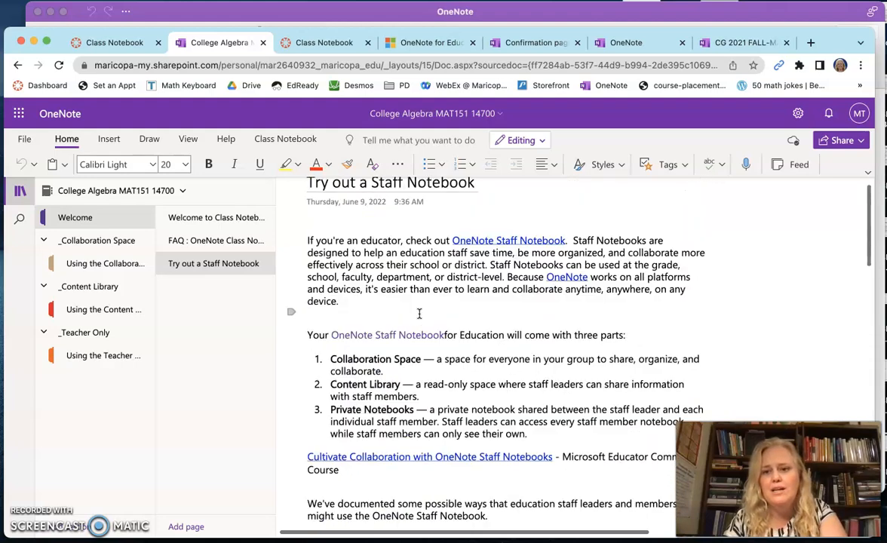
Look through the getting-started pages of the Collaboration Space, Content Library and Teacher Only section groups.
click(109, 266)
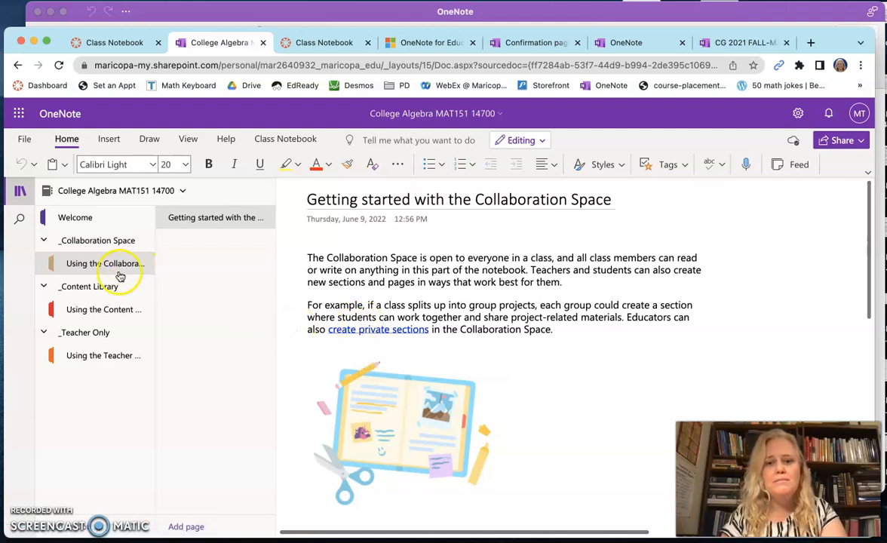
click(106, 308)
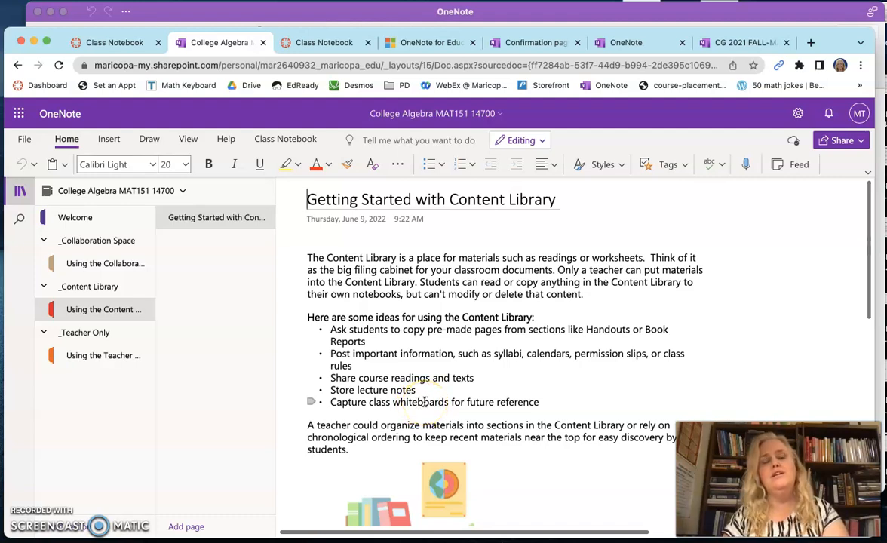
click(126, 363)
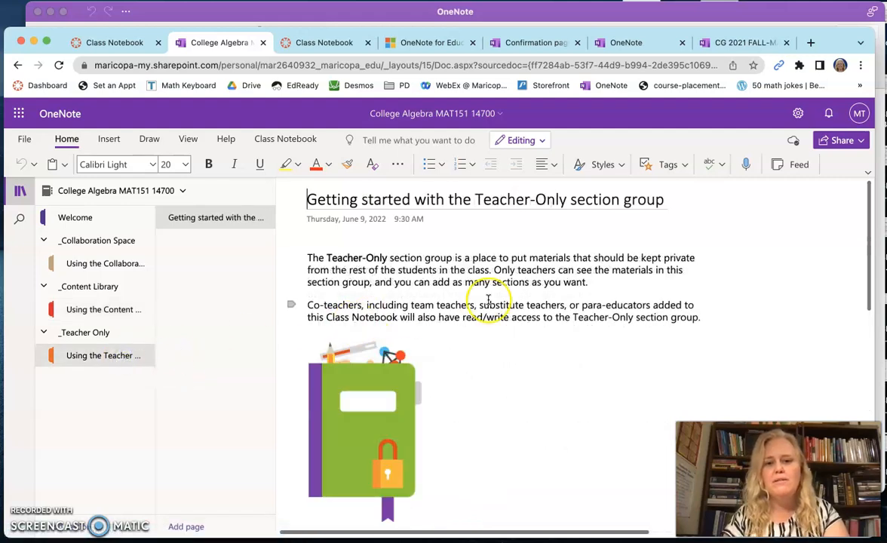
scroll(488, 300, down, 8)
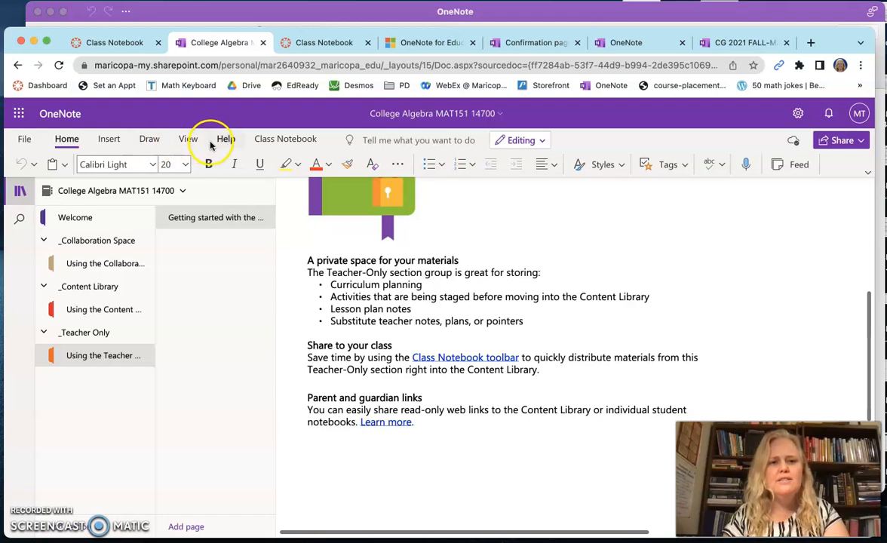
Review the Class Notebook options for distributing new sections and pages to students.
click(269, 141)
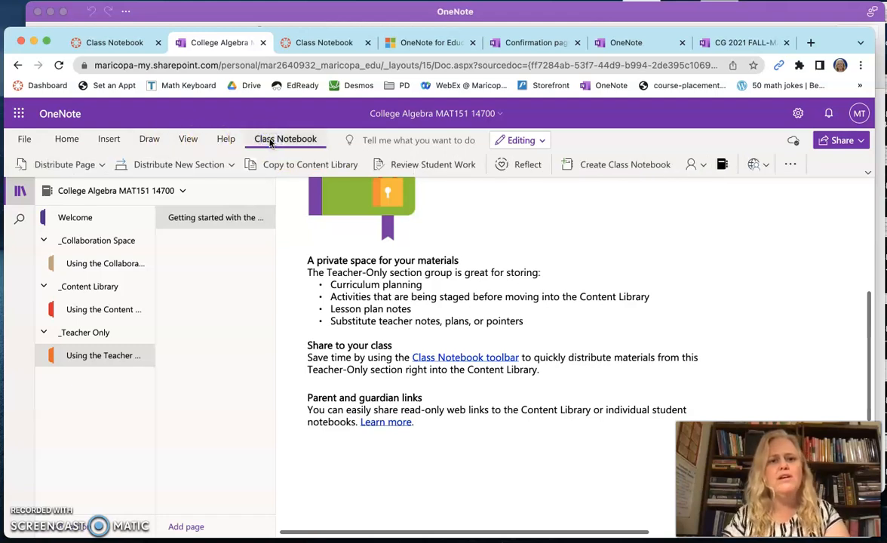
click(222, 167)
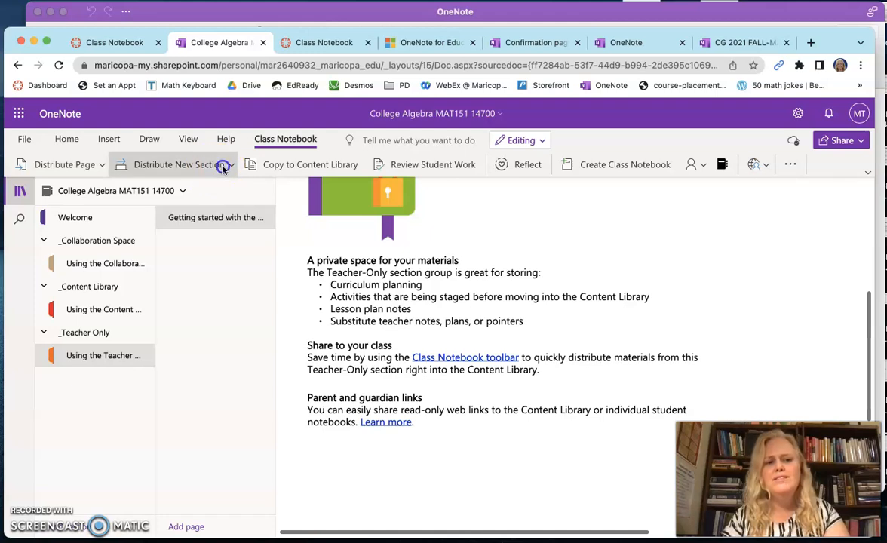
click(222, 167)
click(201, 186)
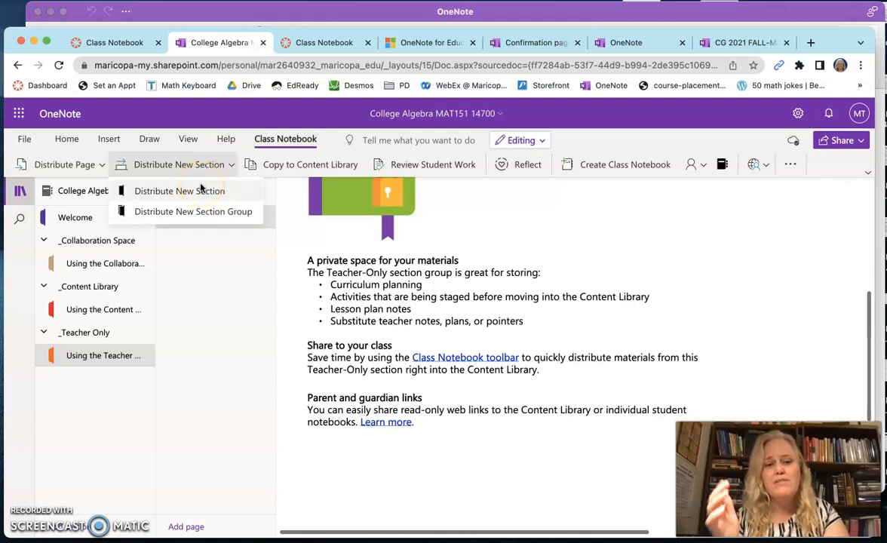
click(101, 166)
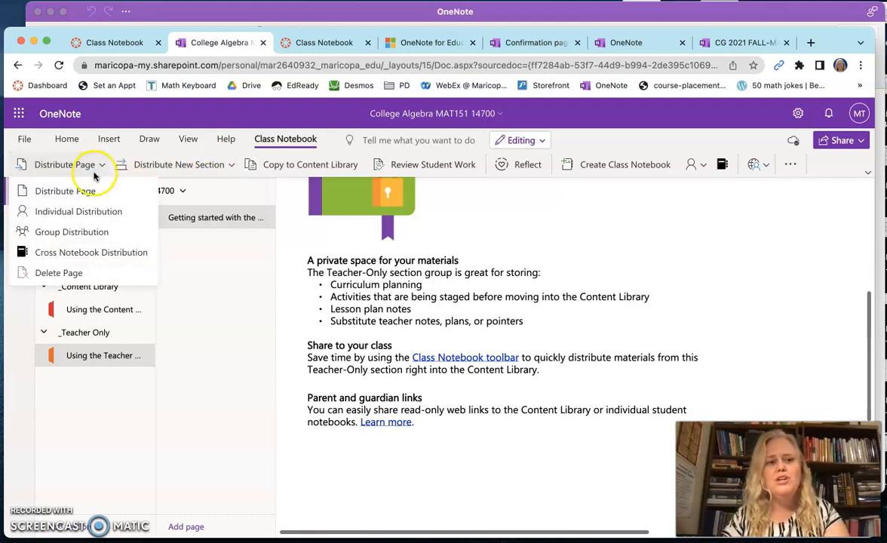
click(89, 191)
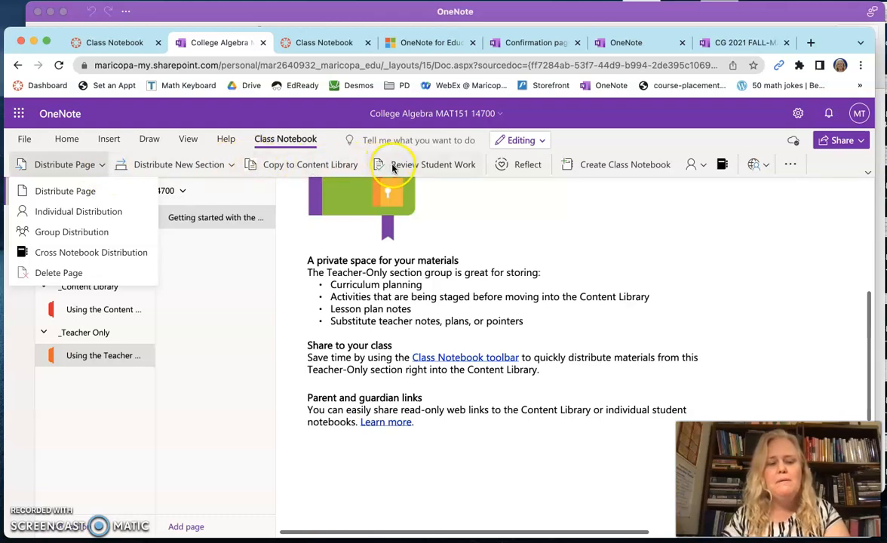
Open Reflect and view the list of Class Notebook guides and educator community links.
click(528, 166)
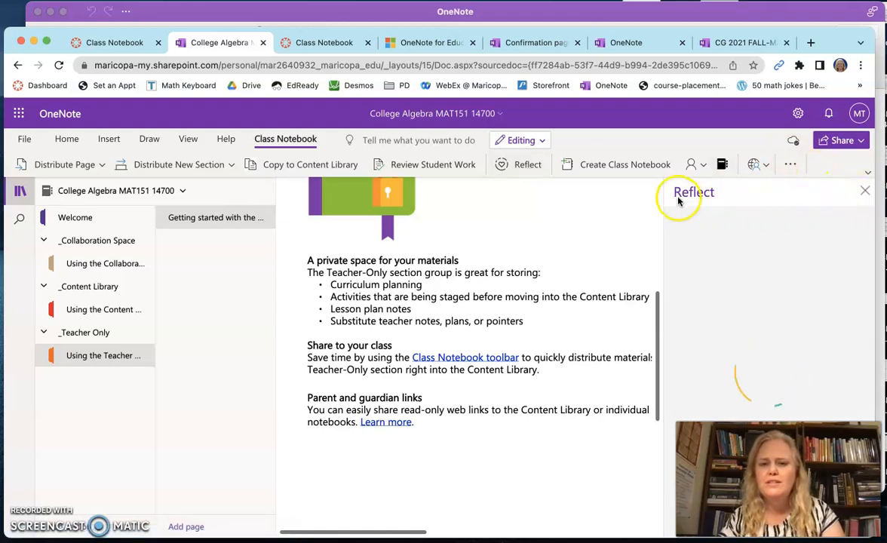
click(766, 166)
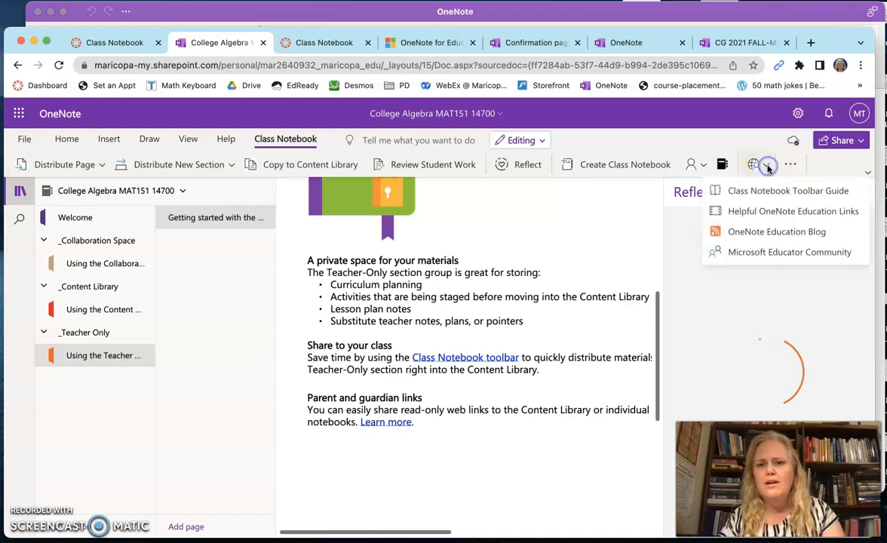
click(768, 167)
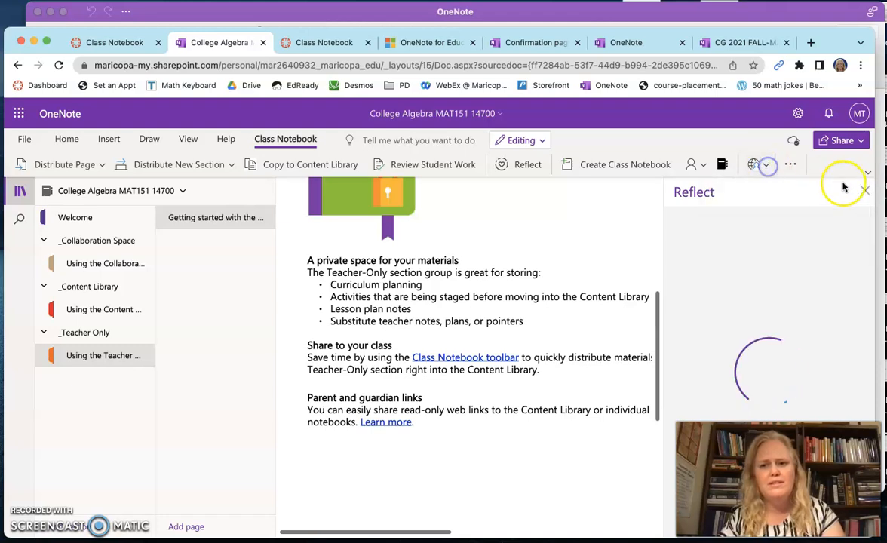
Close Reflect and review the notebook's editing modes, including the option to open it in the desktop app.
click(863, 191)
click(665, 217)
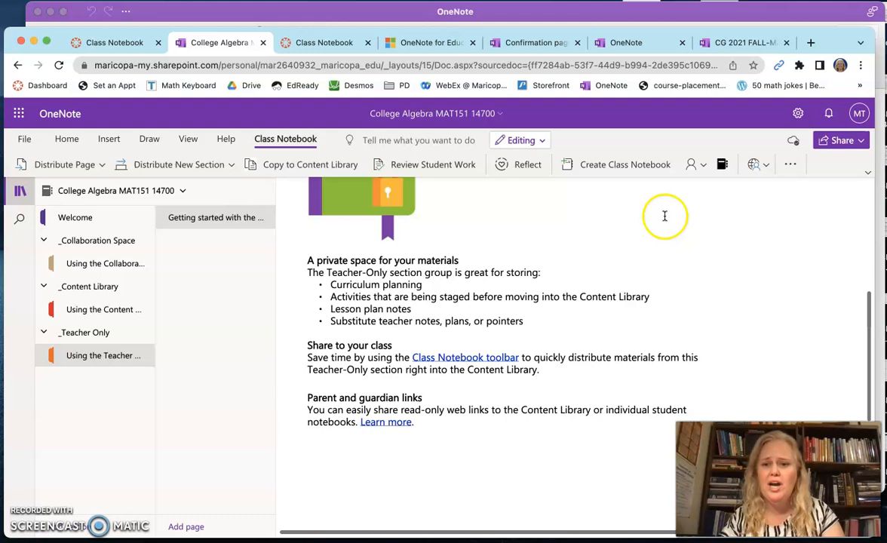
click(540, 142)
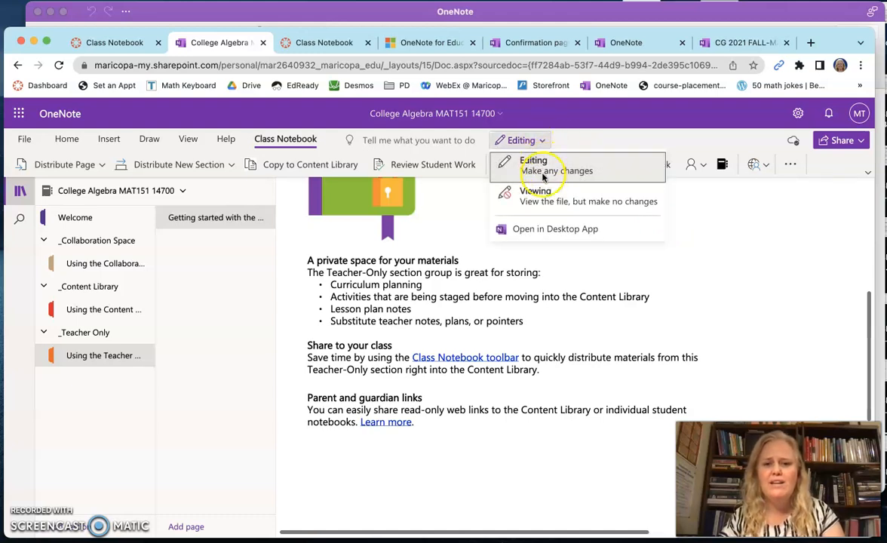
click(539, 233)
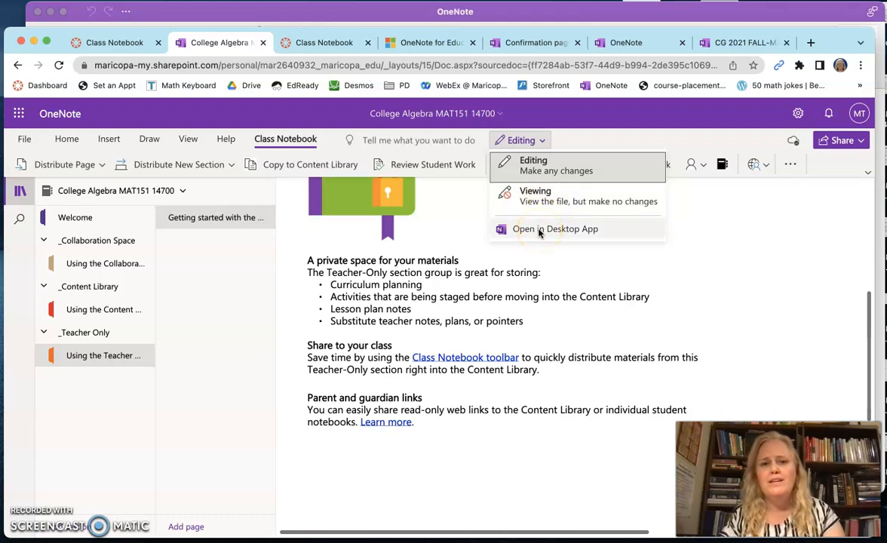
Switch to the OneNote desktop app and look over the Collaboration Space sections and the start of the 5/6 12:00pm 5.5 page in MC 2021 SPRING-MAT156.
click(488, 12)
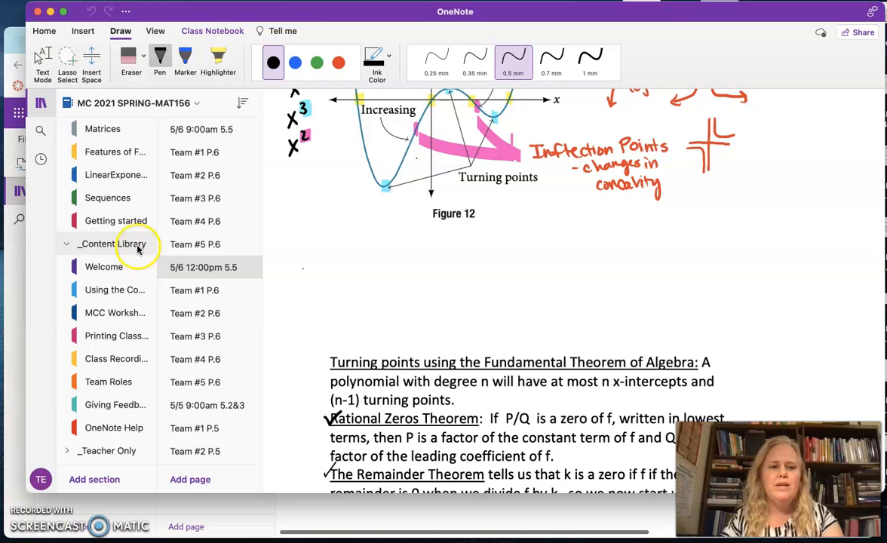
scroll(332, 274, up, 5)
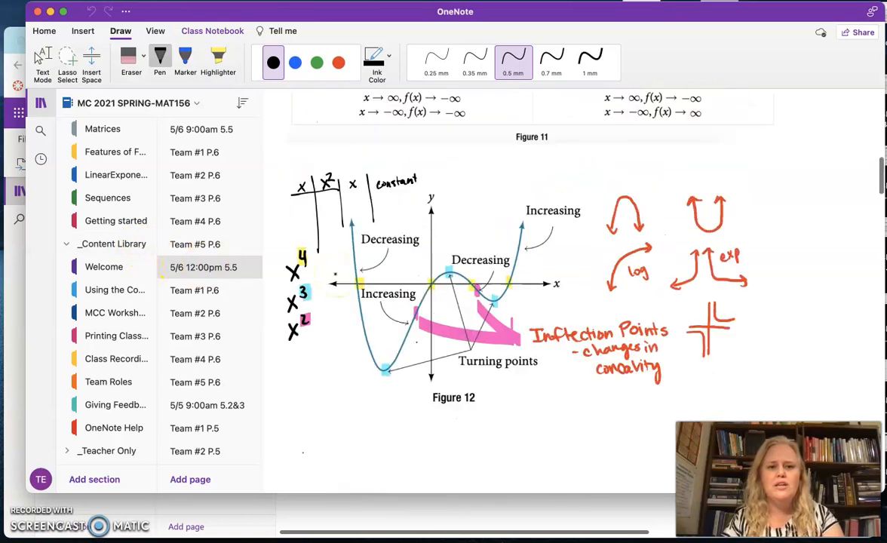
scroll(335, 274, up, 3)
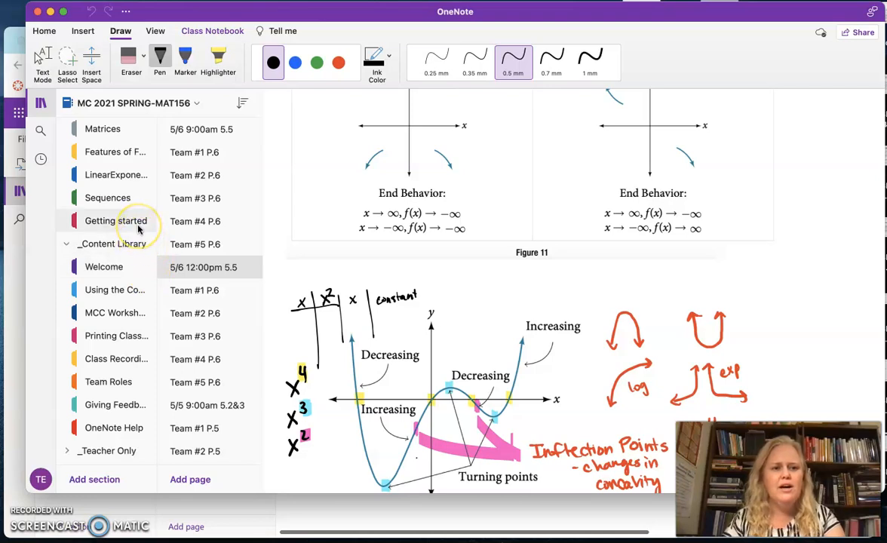
scroll(138, 229, up, 5)
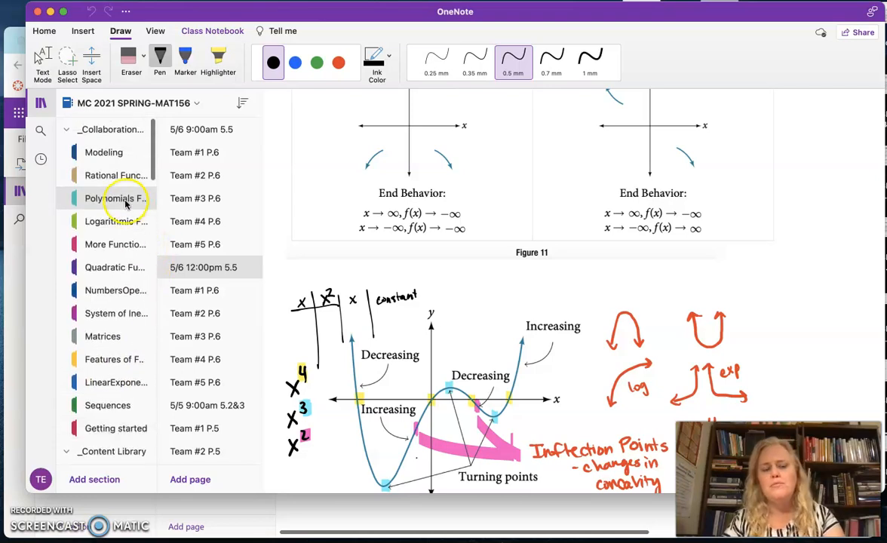
click(107, 155)
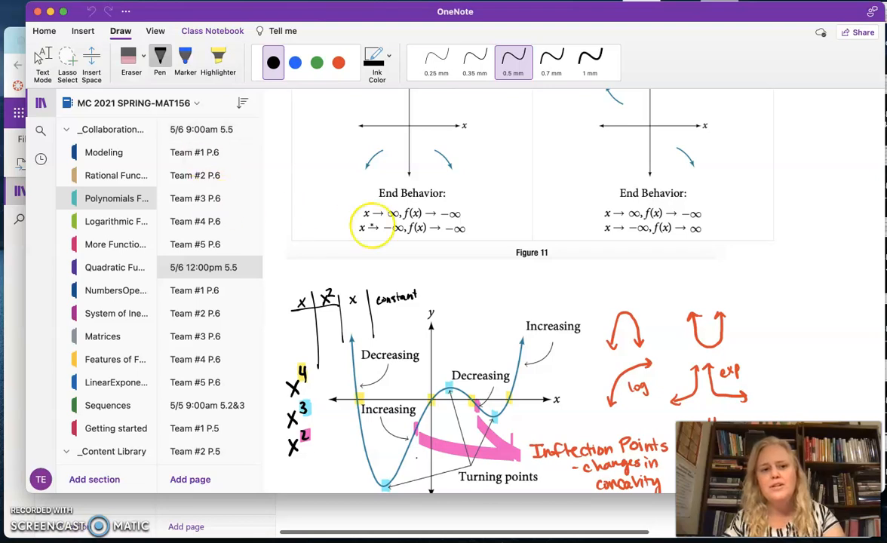
scroll(370, 226, up, 15)
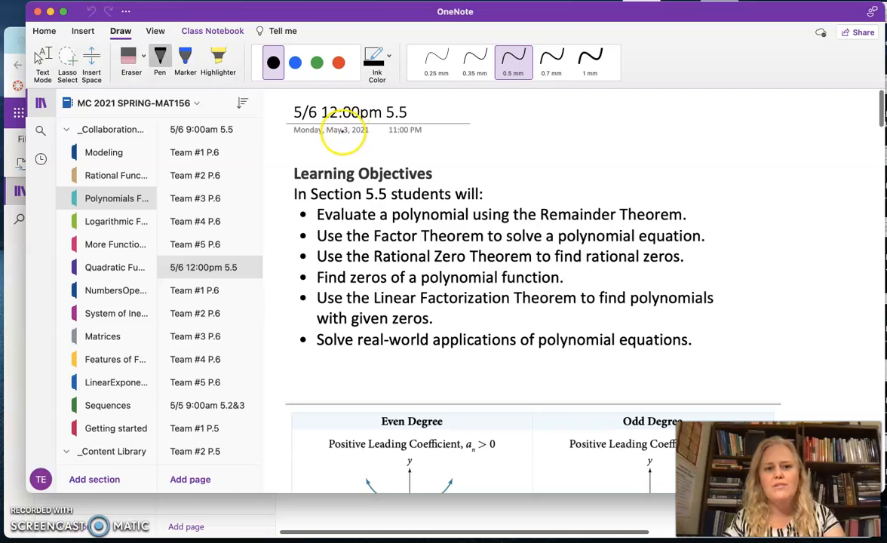
Try the black 0.5 mm pen by underlining the page date and circling 5.5 in the title, undoing each stroke.
drag(329, 142, 364, 142)
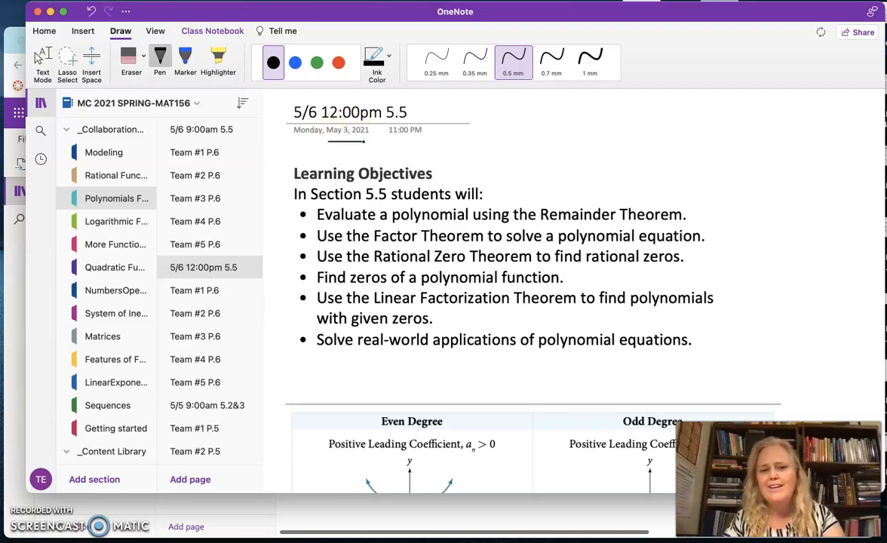
click(90, 10)
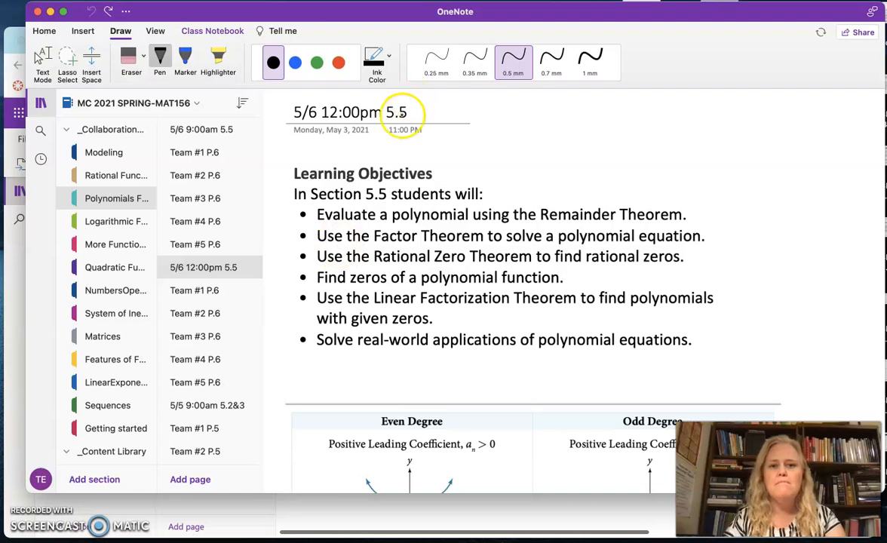
mouse_move(413, 102)
mouse_down()
mouse_move(388, 117)
mouse_move(411, 119)
mouse_move(402, 102)
mouse_up()
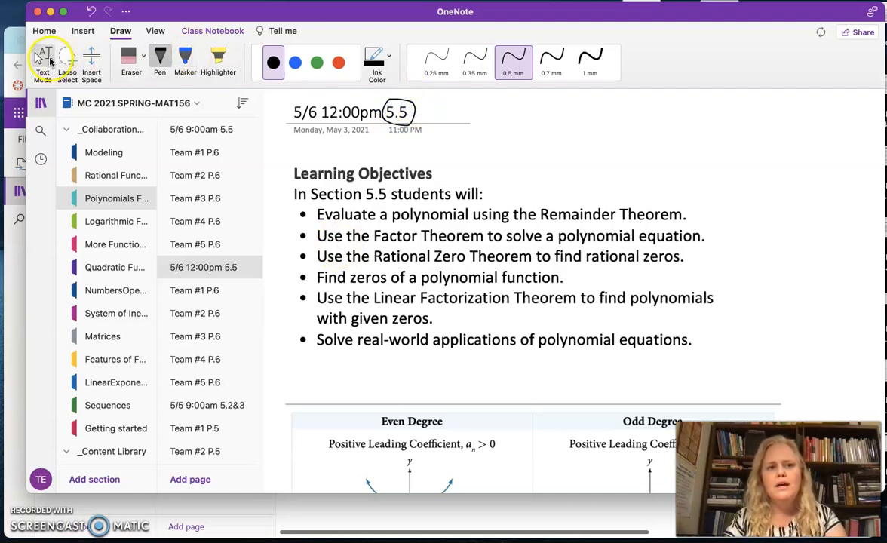
click(90, 11)
Read through the 5.5 lesson page, from the end behavior charts and theorems to the handwritten work on finding polynomial zeros.
scroll(354, 200, down, 5)
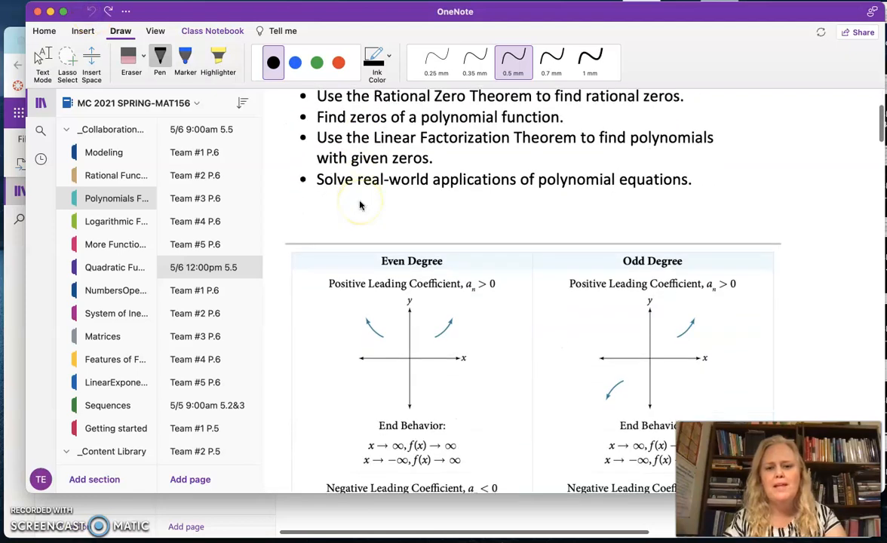
scroll(360, 204, down, 3)
scroll(360, 204, down, 10)
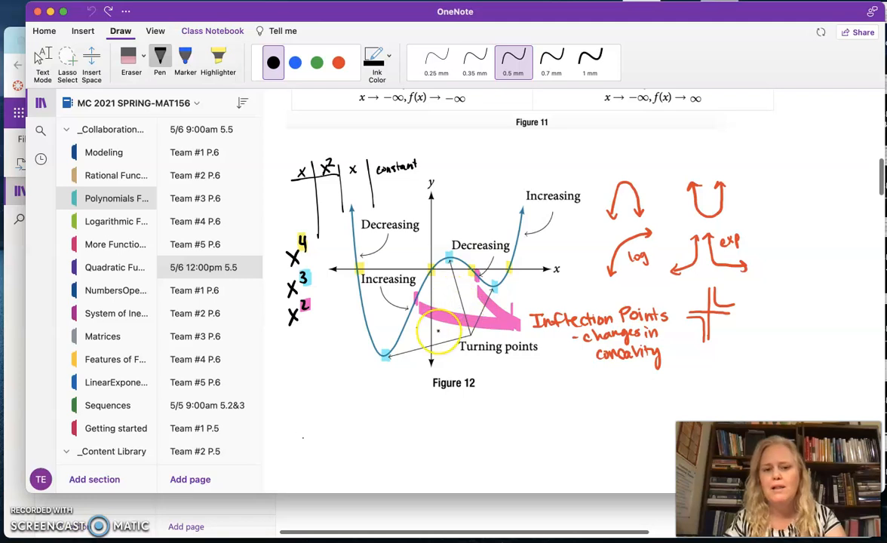
scroll(438, 331, down, 3)
scroll(438, 330, down, 5)
scroll(442, 326, up, 3)
scroll(476, 347, down, 7)
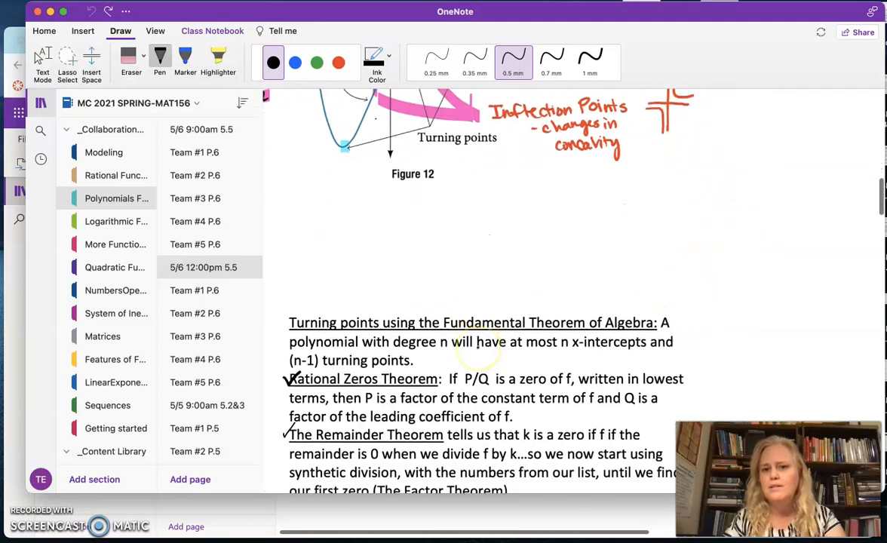
scroll(457, 312, down, 12)
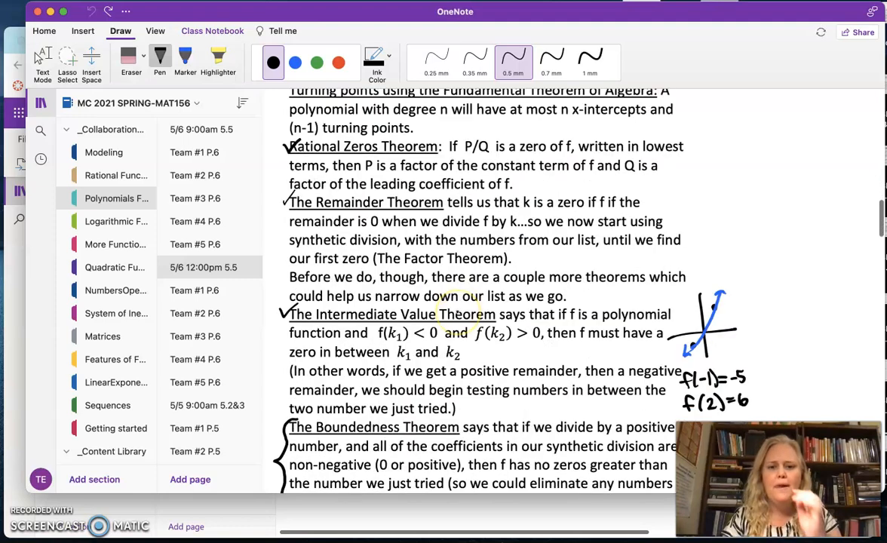
scroll(458, 311, down, 10)
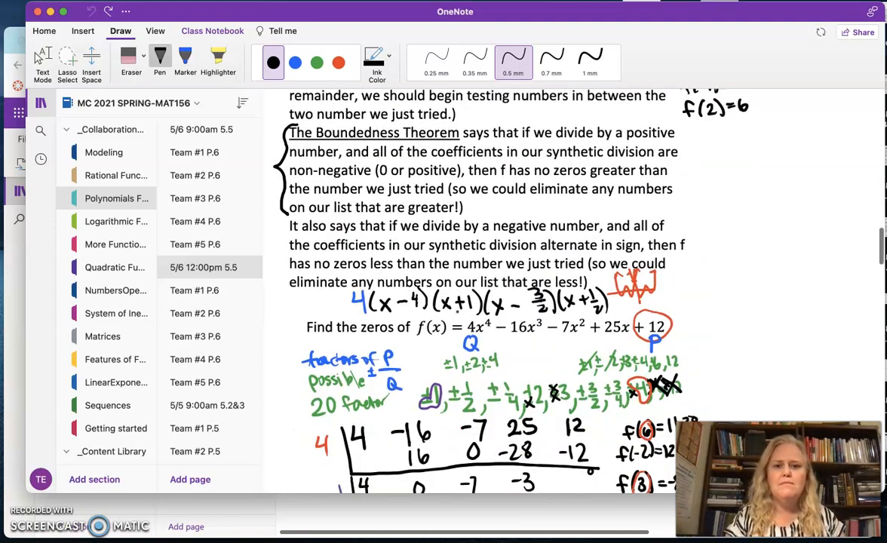
scroll(458, 310, down, 12)
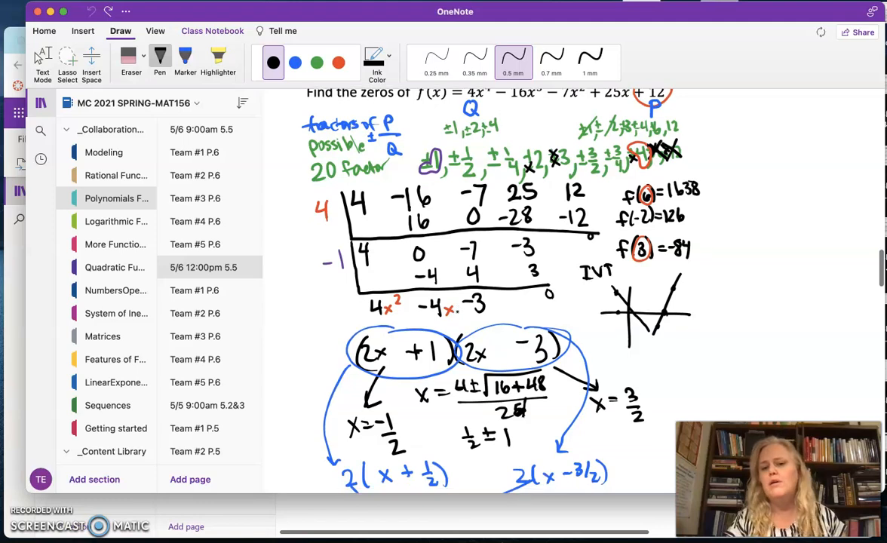
scroll(457, 312, down, 3)
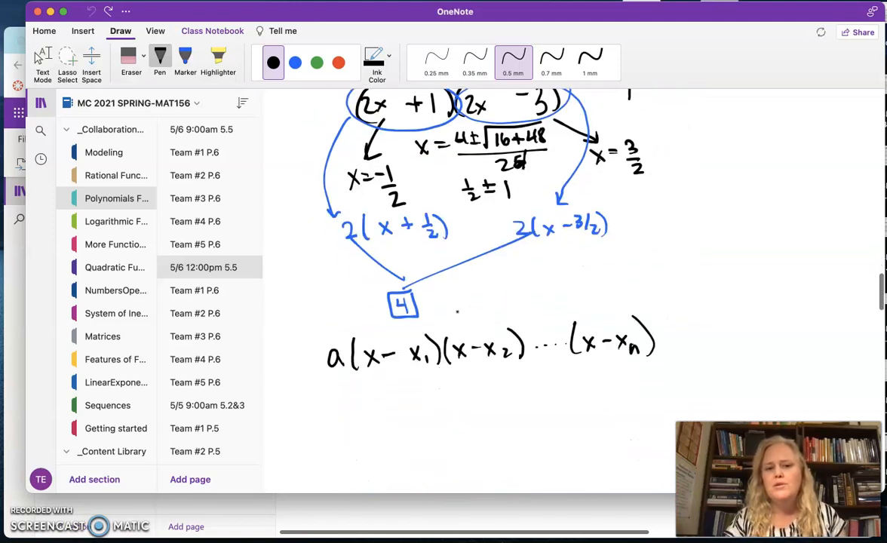
Examine the attached Finding_the_zeros presentation and its slide printouts beside the handwritten lesson notes.
scroll(457, 312, up, 15)
scroll(457, 312, right, 10)
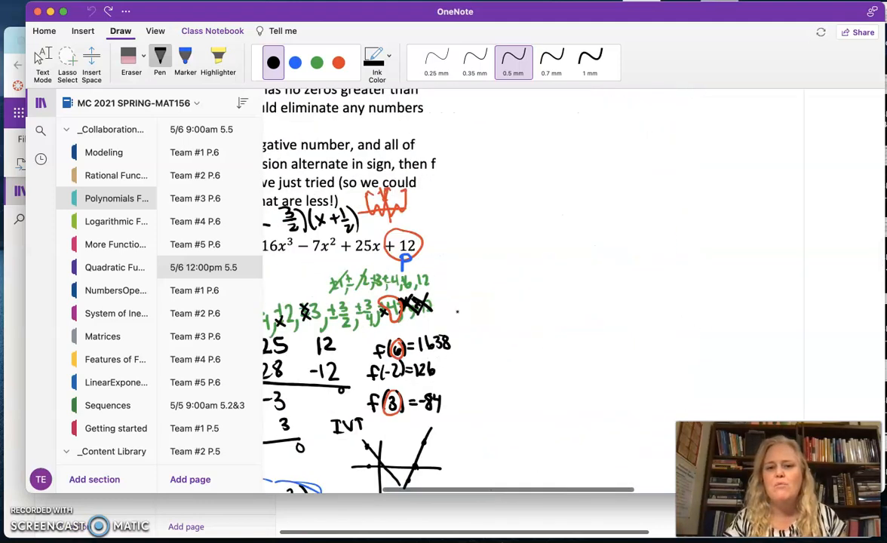
scroll(457, 312, down, 5)
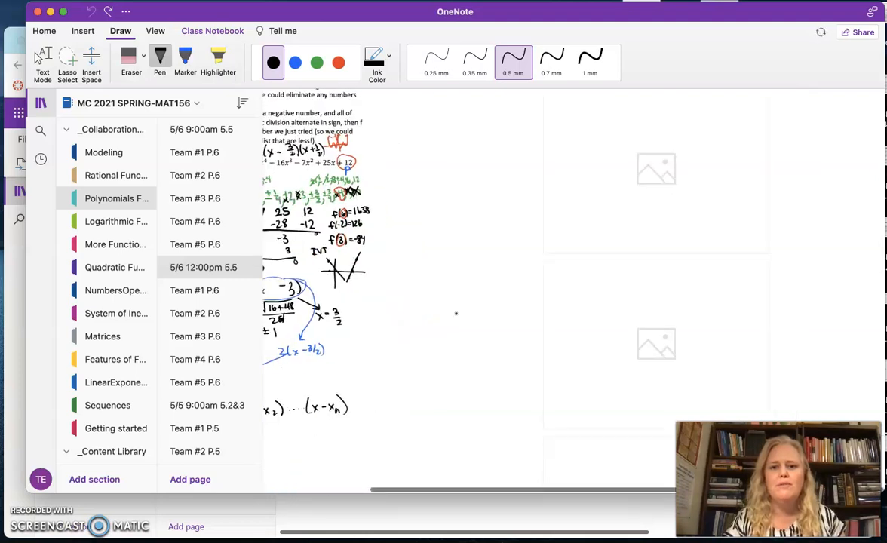
scroll(573, 321, up, 15)
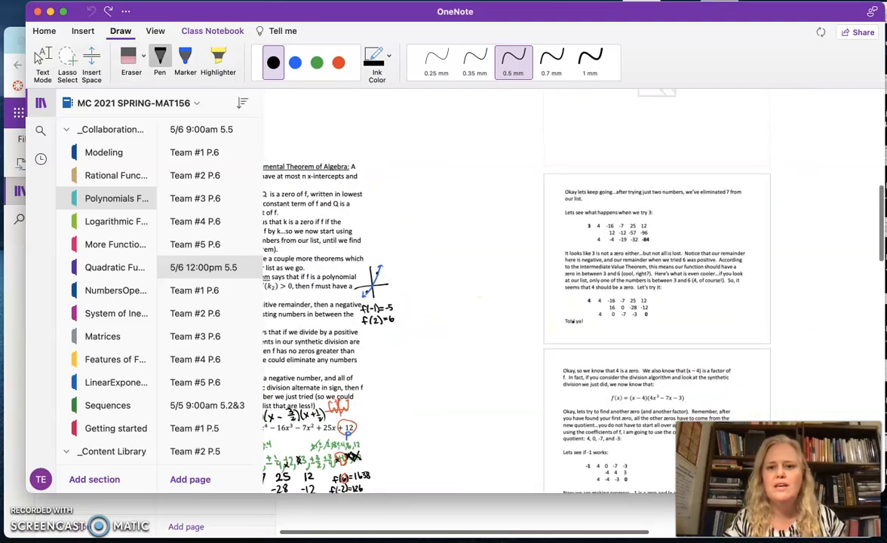
scroll(573, 321, up, 5)
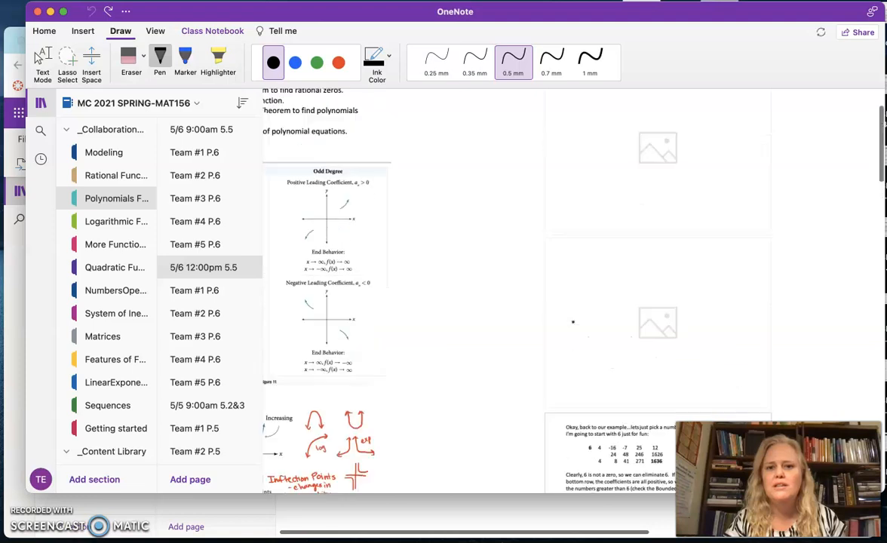
scroll(574, 321, up, 3)
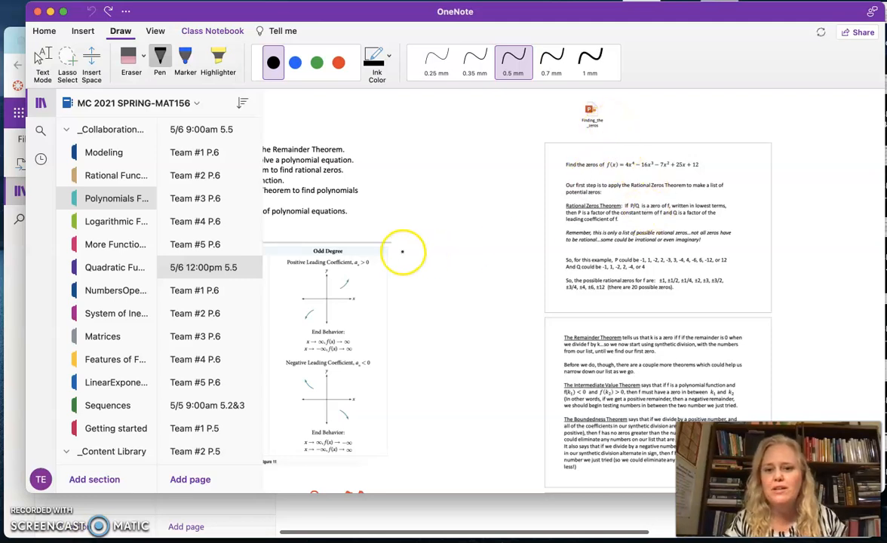
scroll(555, 287, down, 5)
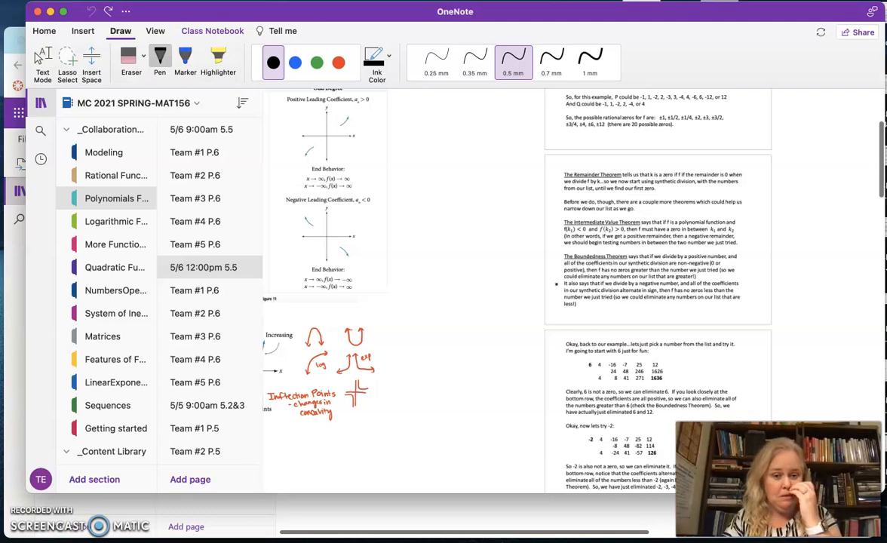
scroll(556, 285, down, 10)
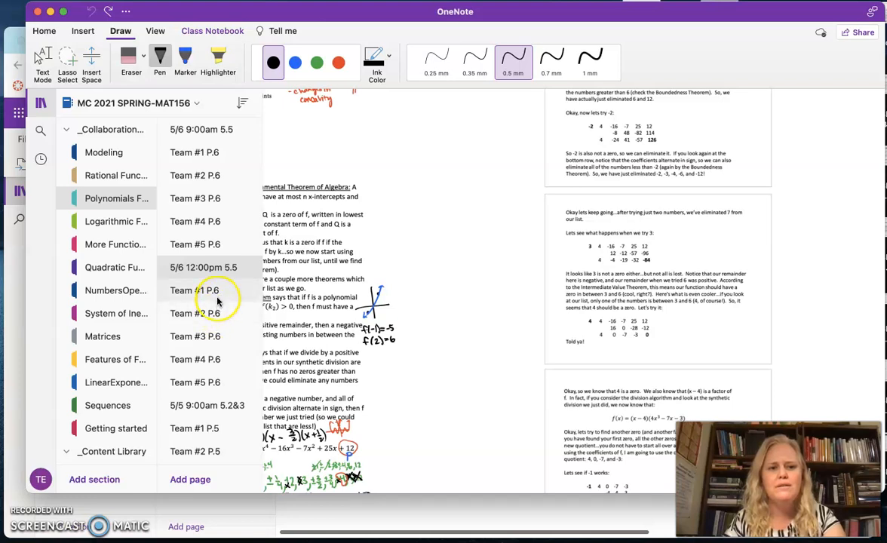
Open the Team #1 P.6 page and view its team role list and attached Mat156 P.6 file.
click(218, 300)
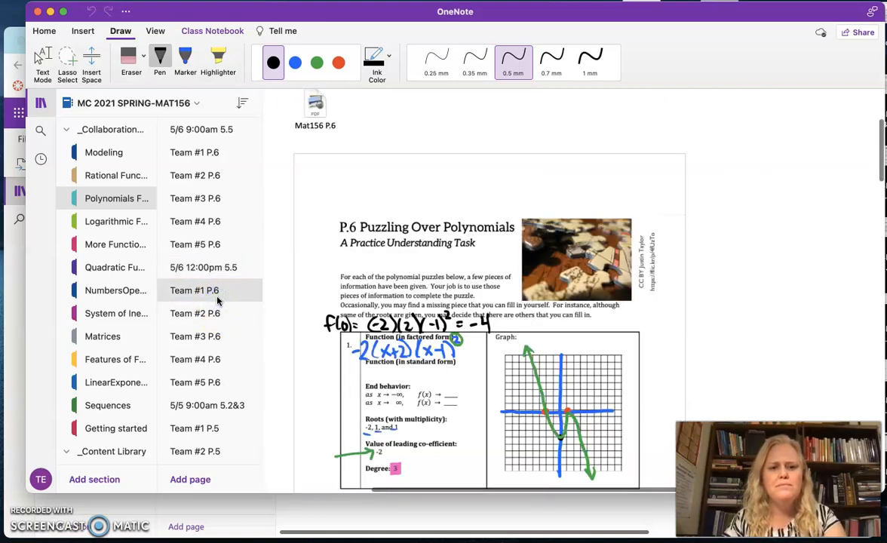
scroll(356, 301, up, 5)
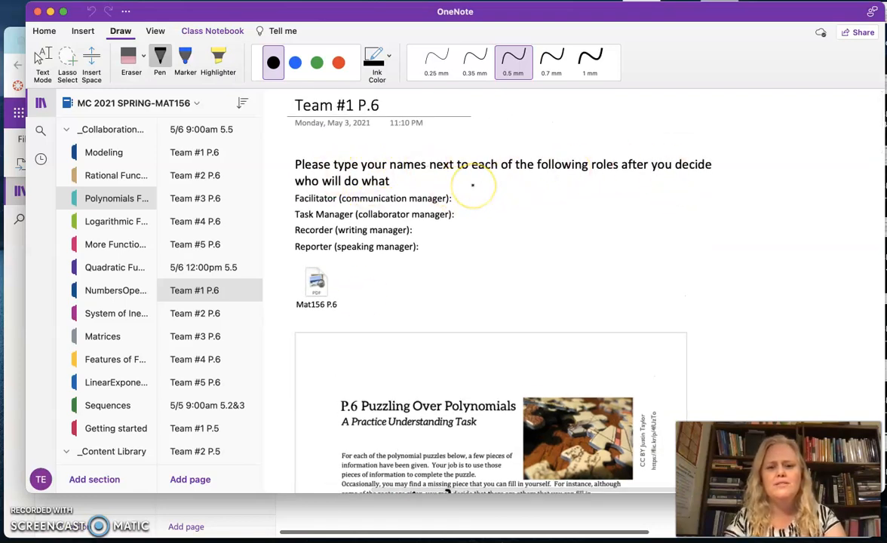
scroll(473, 185, up, 3)
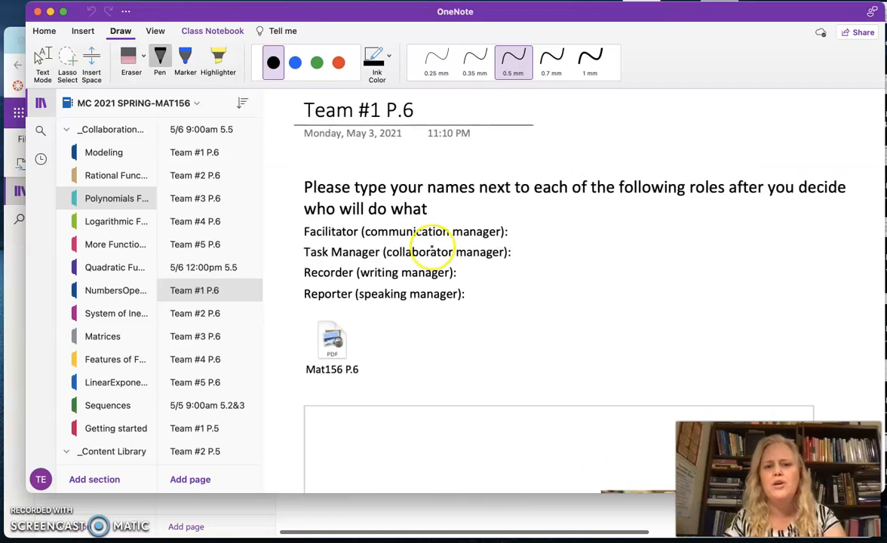